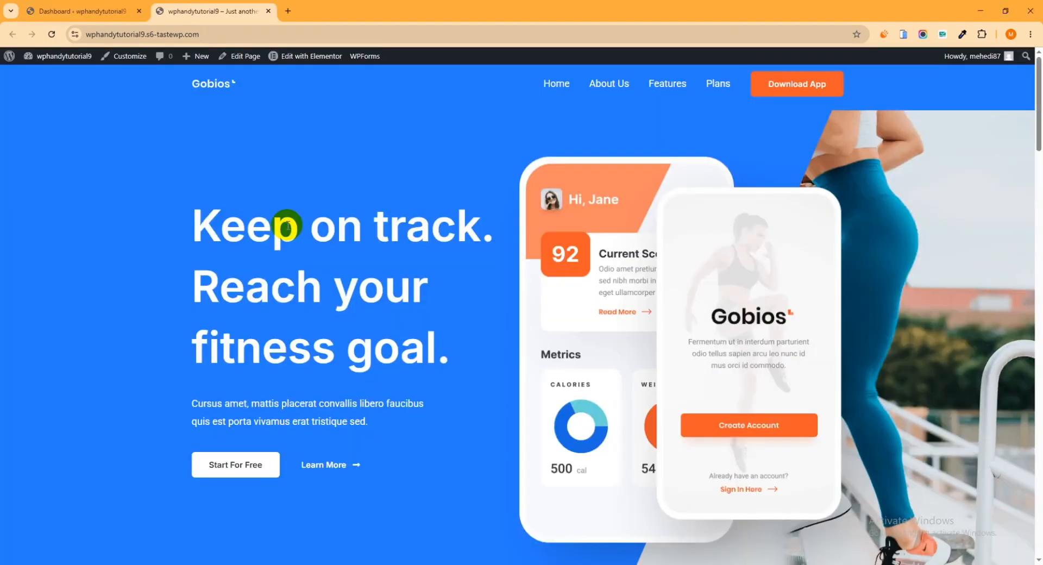
Switch to the WordPress dashboard and open the page for adding new plugins
click(81, 10)
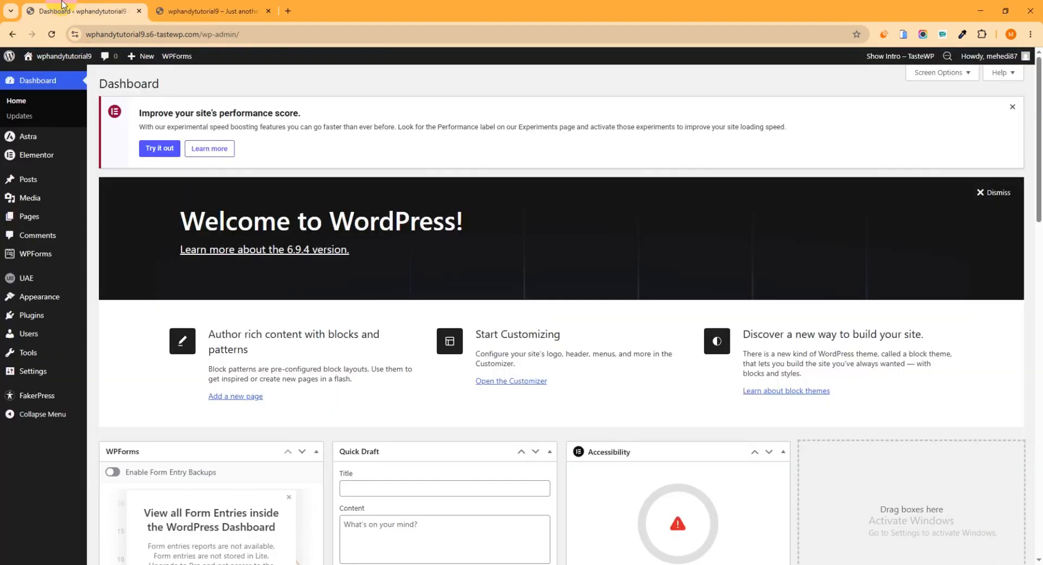
mouse_move(44, 313)
click(115, 335)
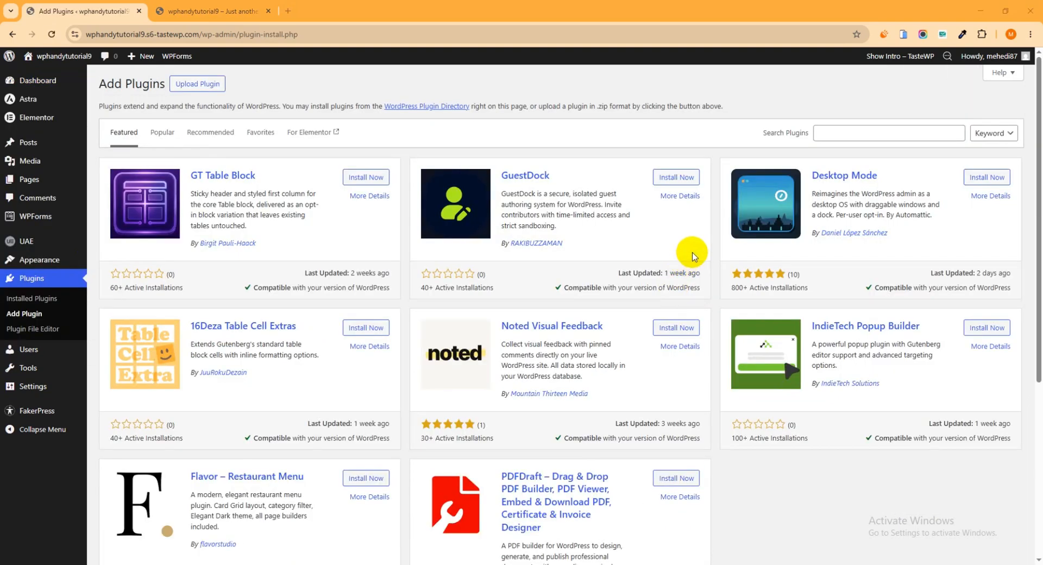
Search the plugin directory for "ultimate post kit", and install and activate Ultimate Post Kit Addons for Elementor
click(864, 135)
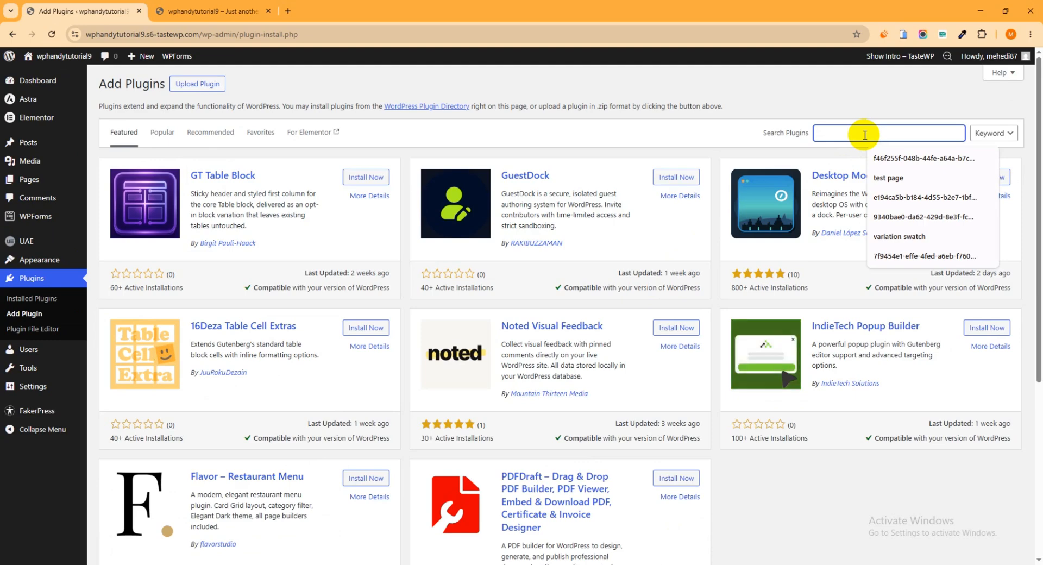
text(ultimate post kit)
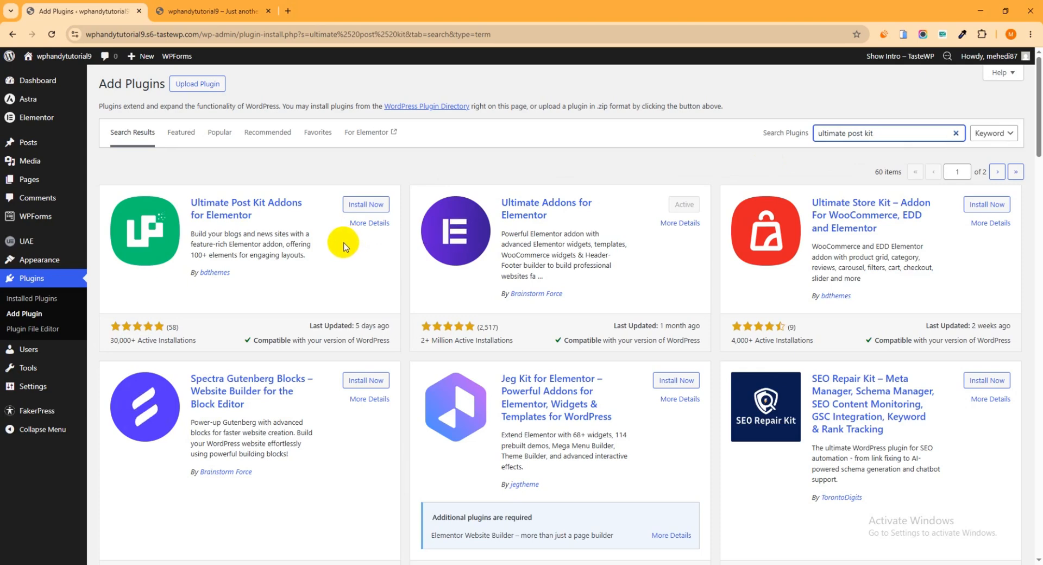
click(365, 205)
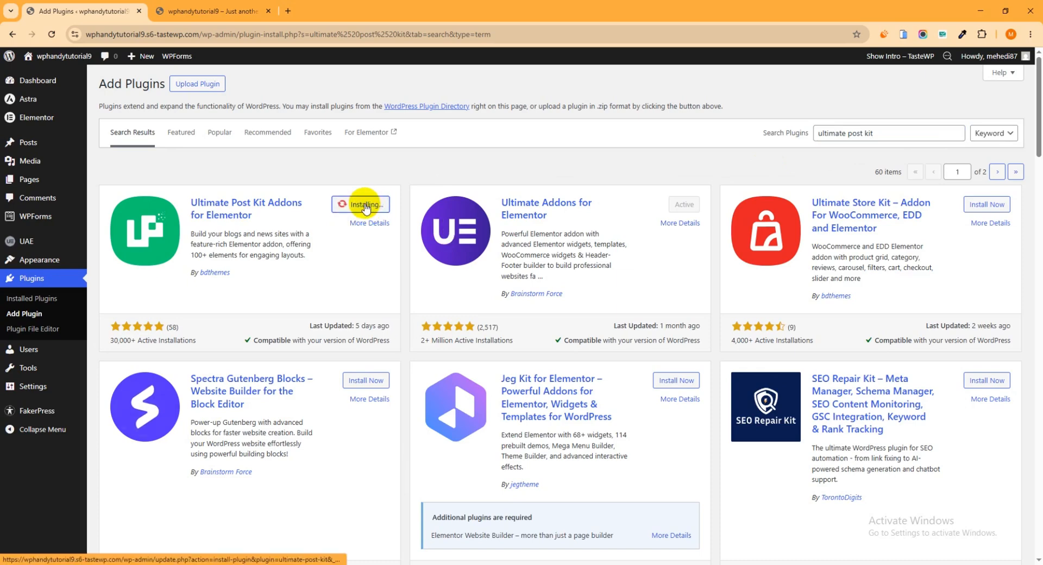
click(369, 205)
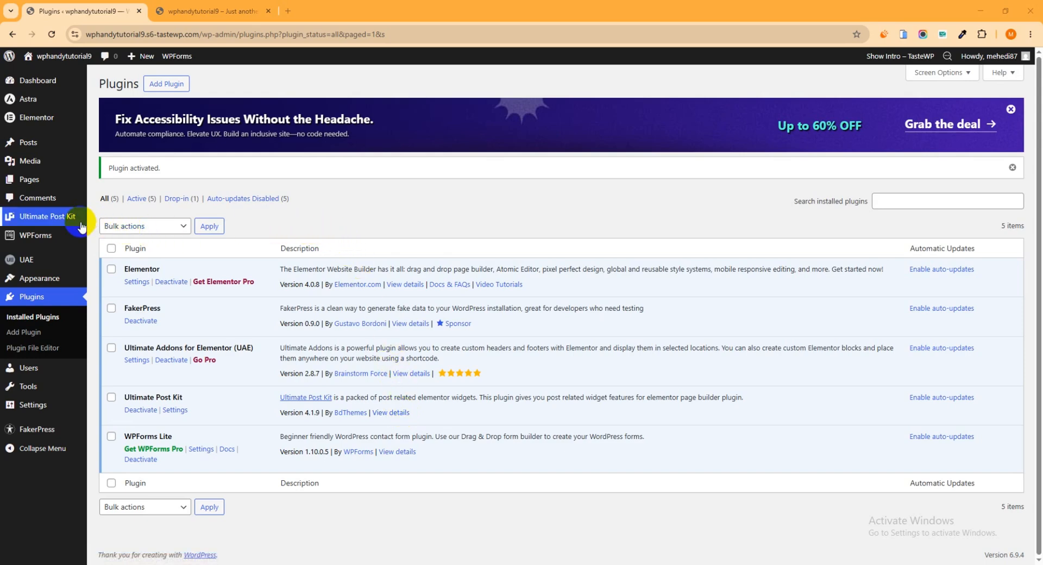
Open the Core Widgets settings of Ultimate Post Kit and filter the widget list to Free
mouse_move(57, 223)
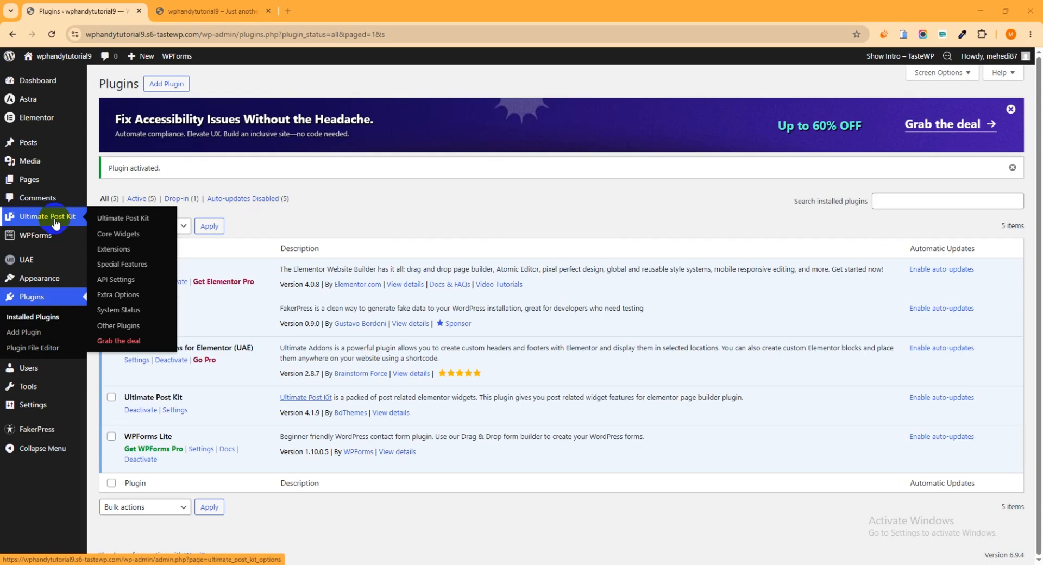
click(119, 220)
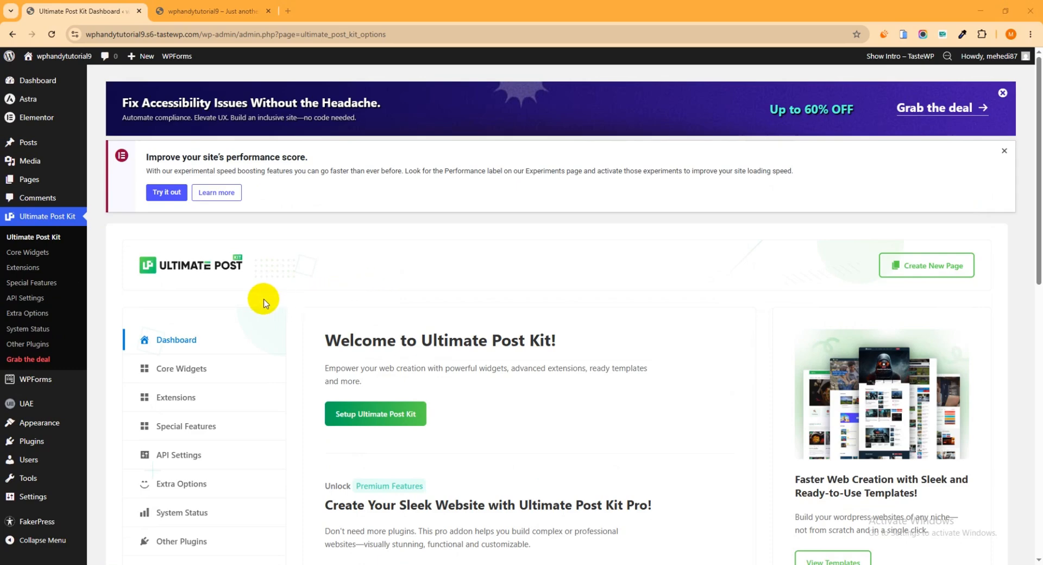
scroll(263, 302, down, 1)
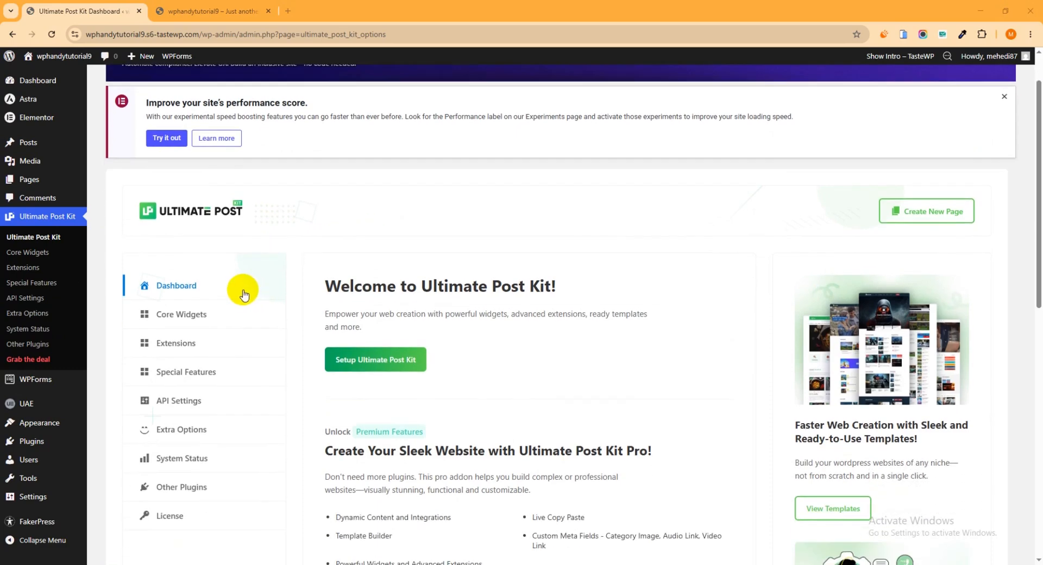
click(191, 321)
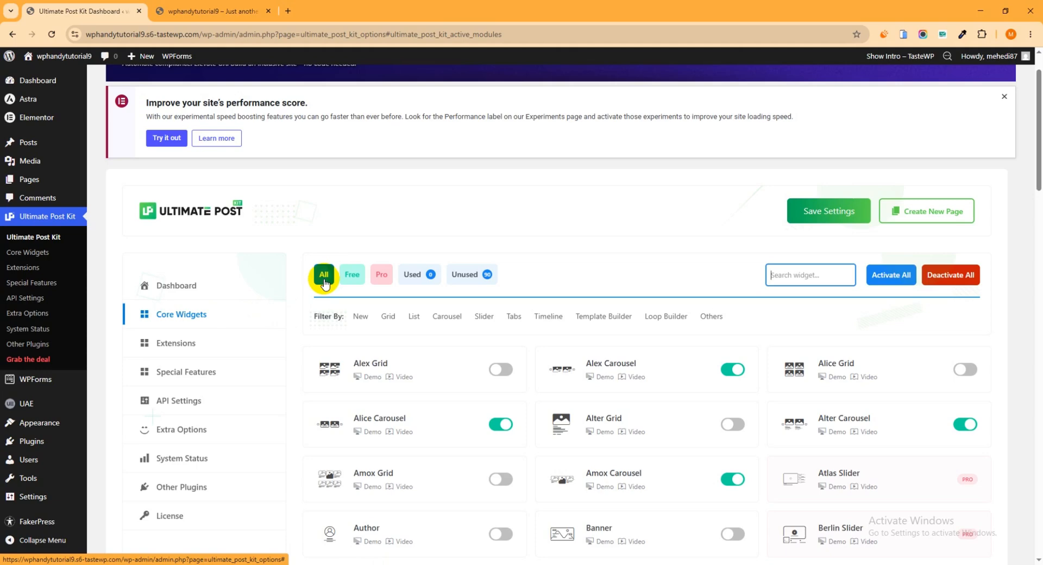
click(352, 277)
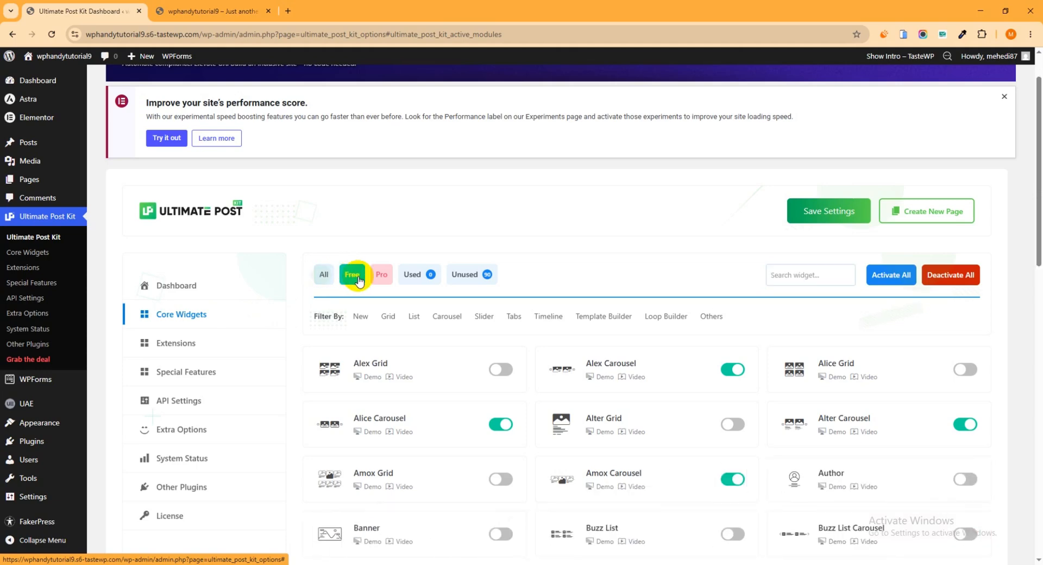
scroll(584, 288, down, 3)
scroll(587, 292, up, 3)
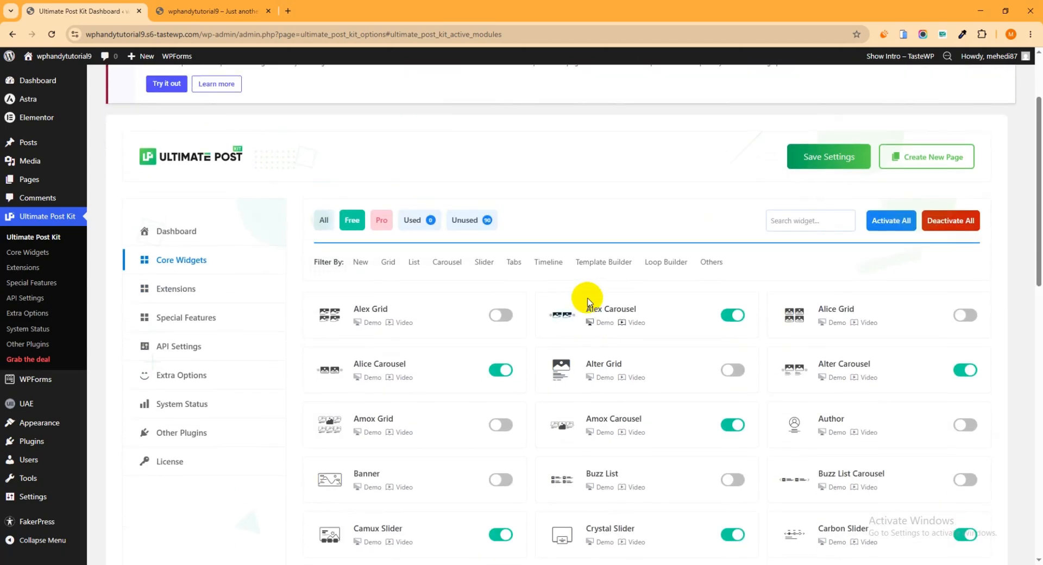
Activate all the free core widgets at once, and deactivate them all again
click(893, 227)
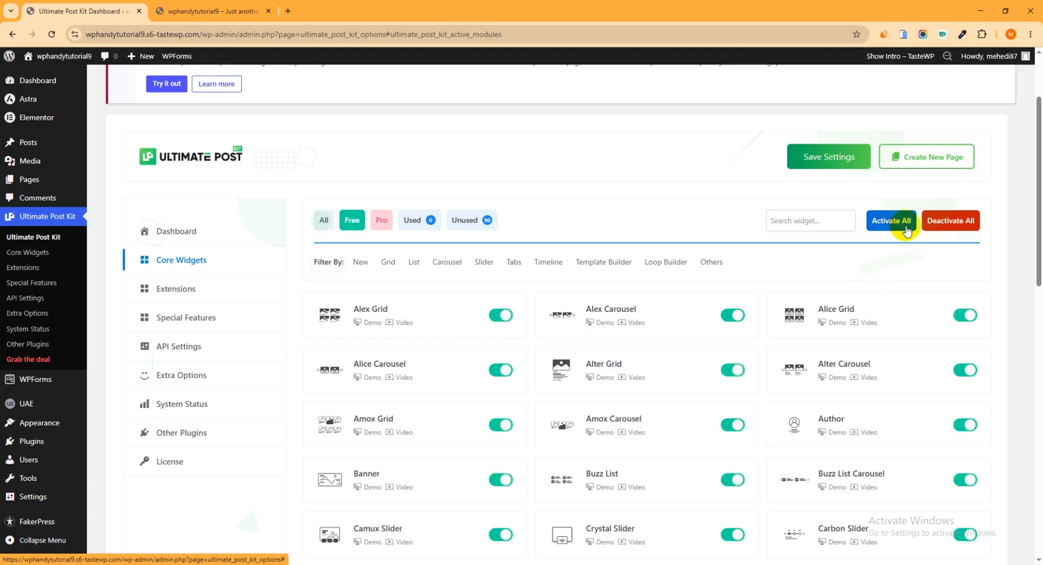
click(944, 231)
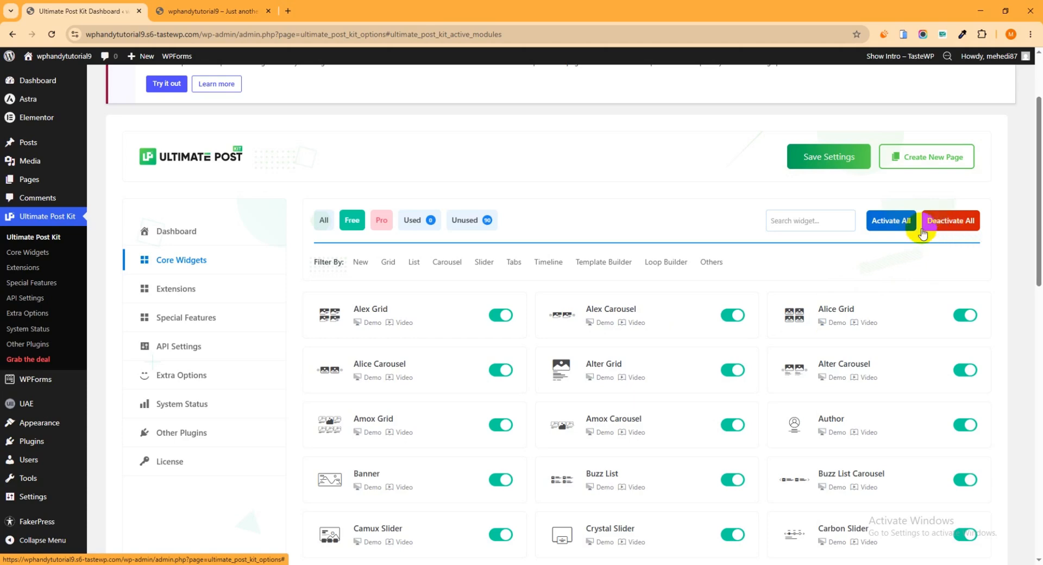
click(940, 232)
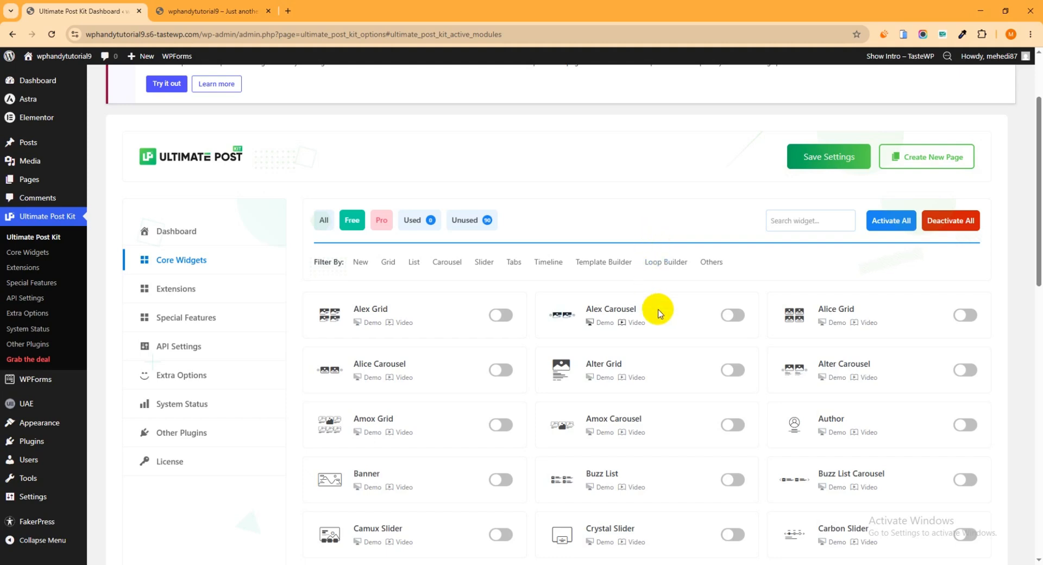
Enable the Alex Carousel, Alice Carousel, Alter Carousel, Amox Carousel and Buzz List Carousel widgets
click(730, 315)
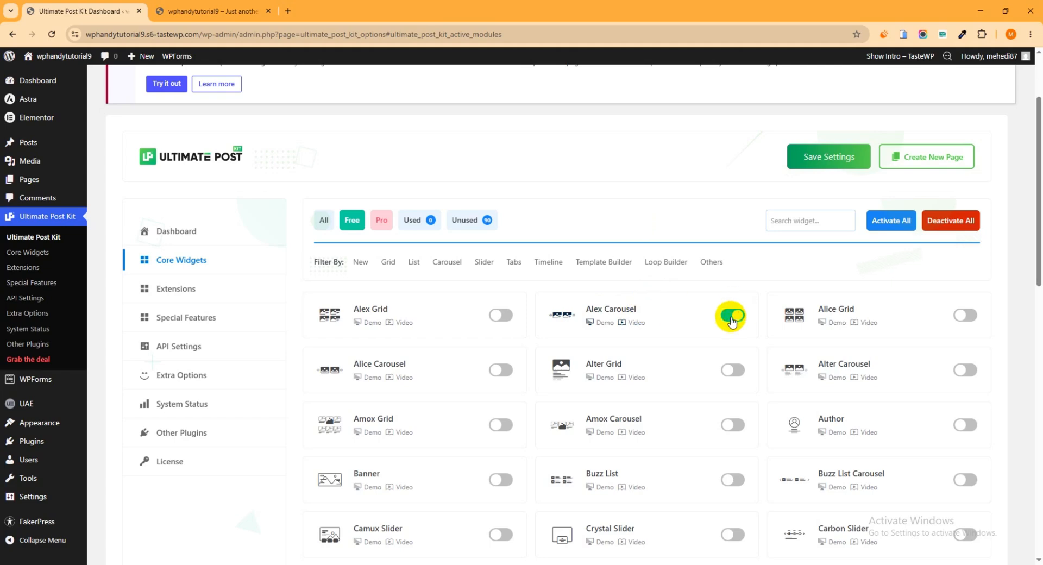
scroll(516, 329, down, 1)
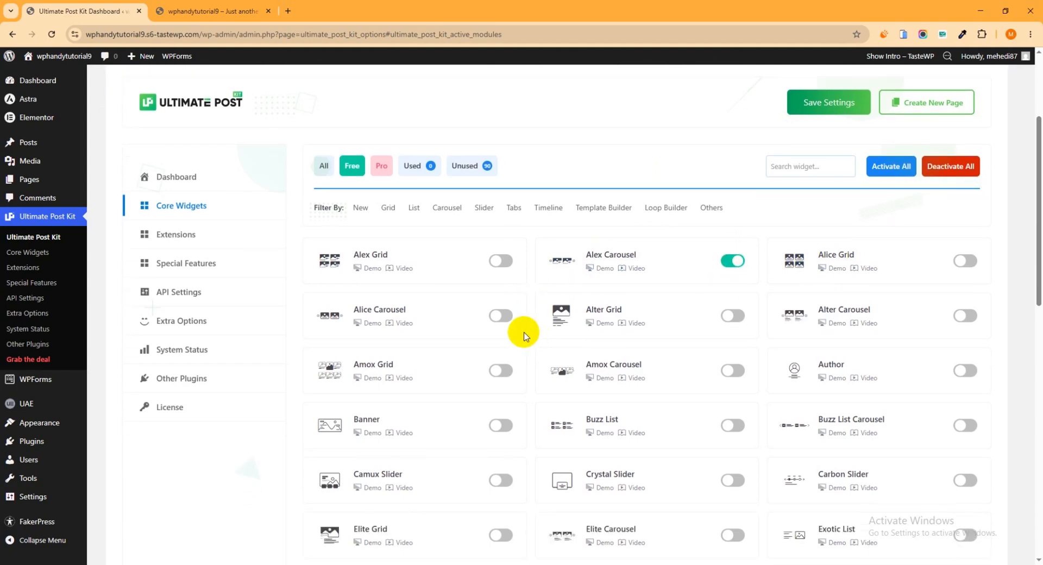
click(501, 317)
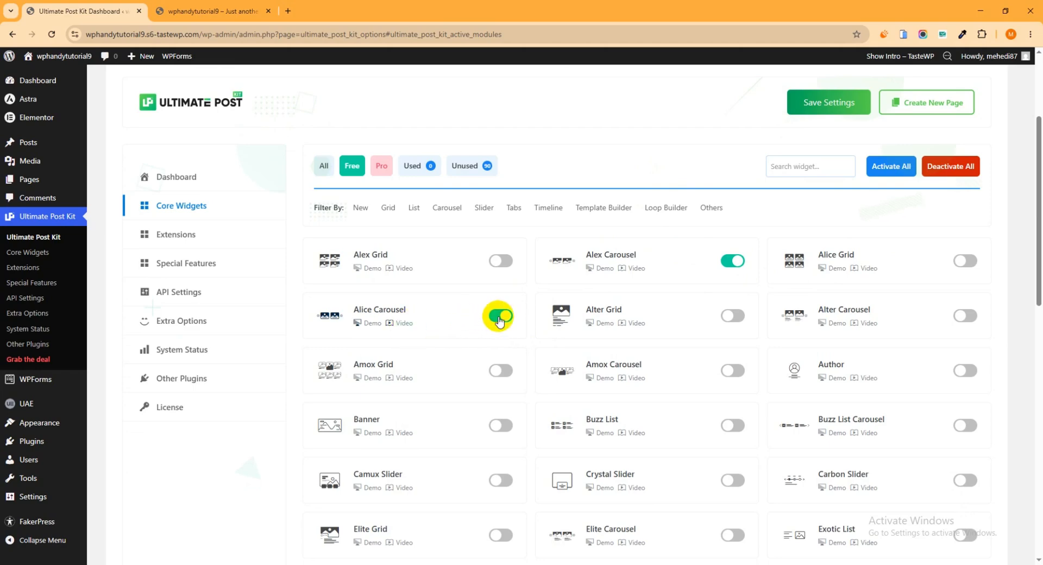
click(964, 315)
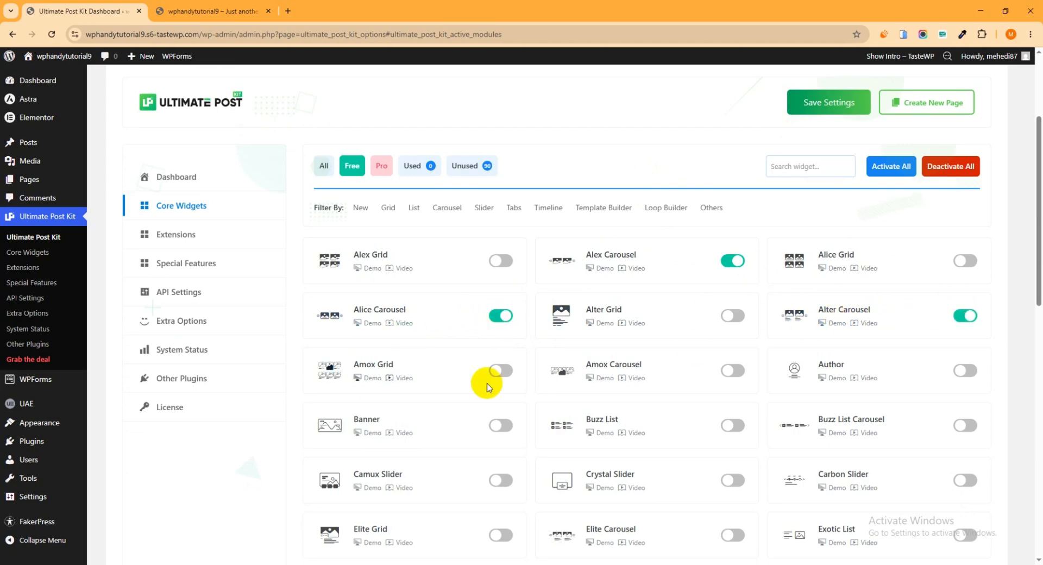
scroll(486, 387, down, 2)
scroll(717, 315, up, 1)
click(734, 311)
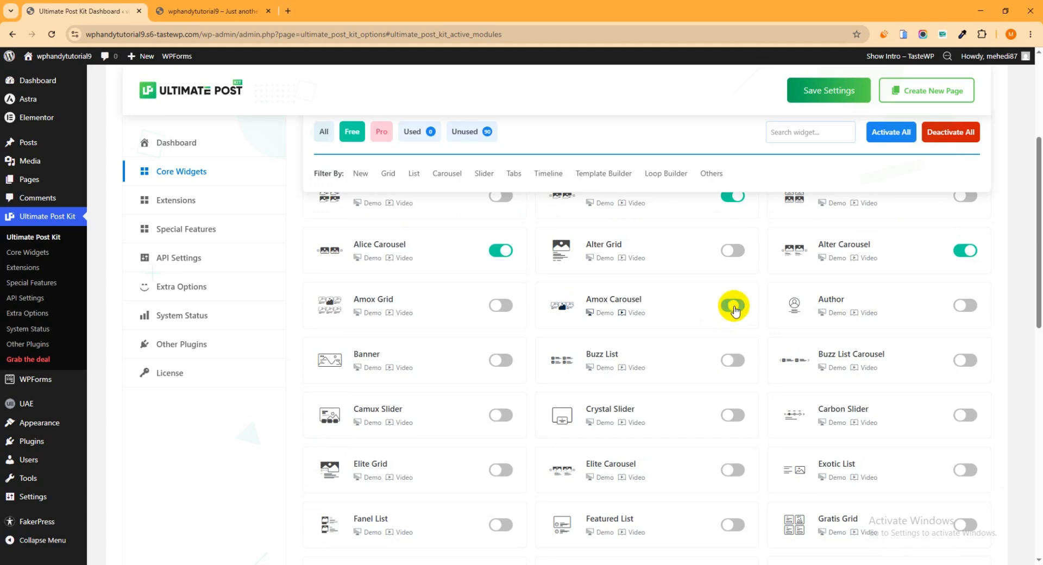
click(963, 358)
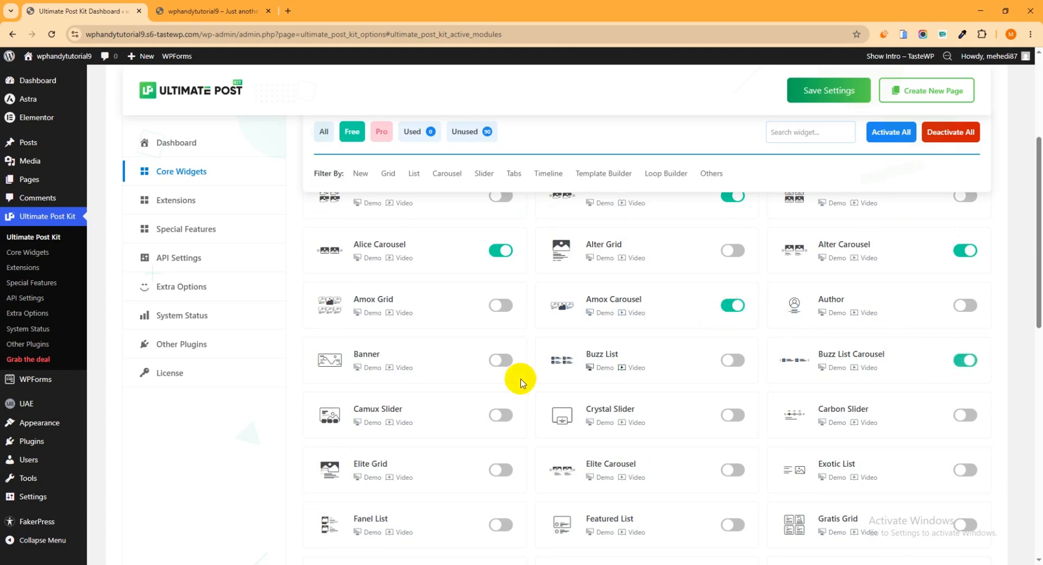
Enable the Camux Slider, Crystal Slider and Carbon Slider widgets
click(505, 414)
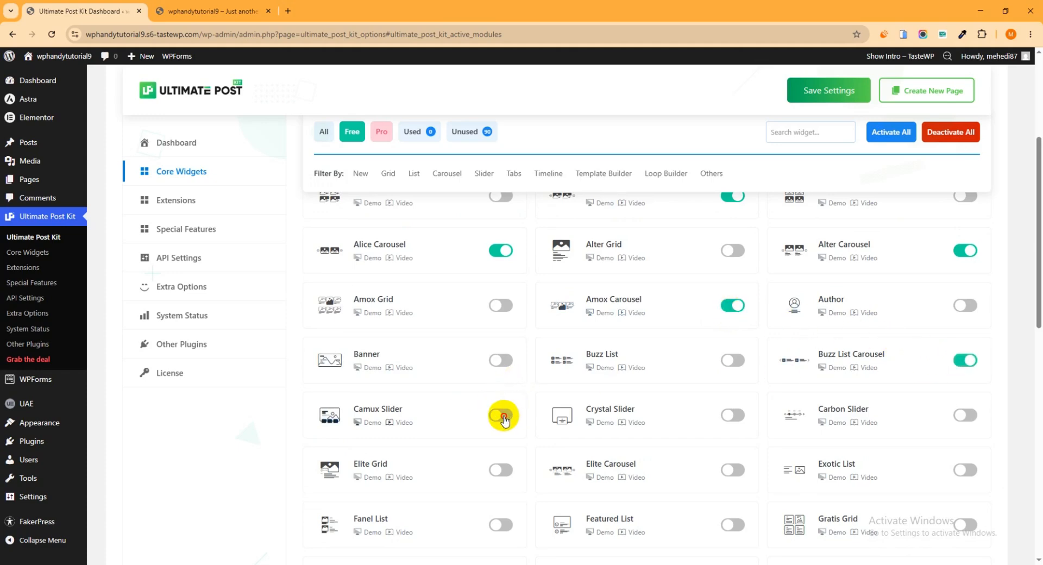
click(730, 414)
click(964, 415)
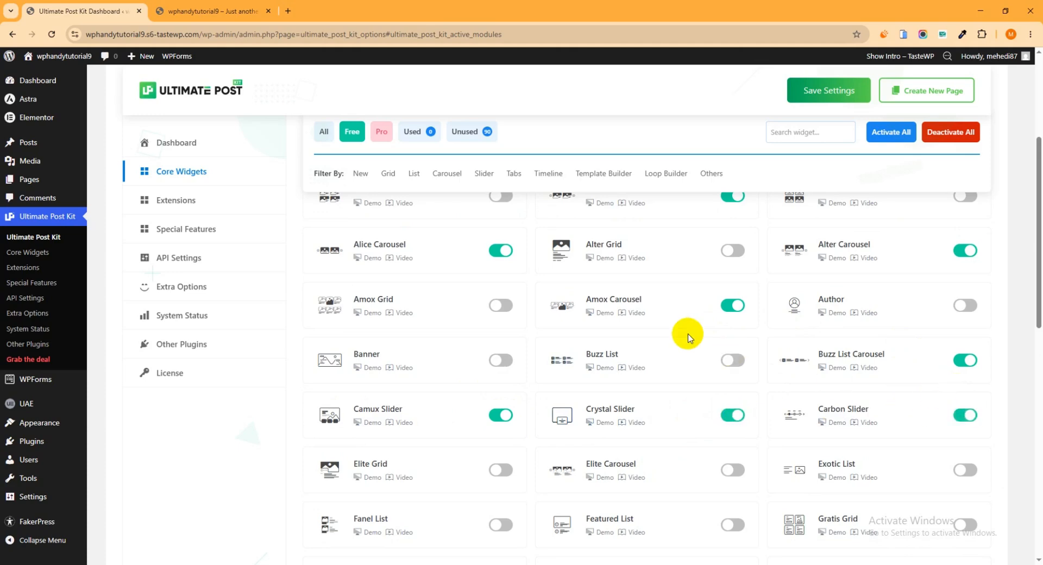
Enable the Elite Carousel and Harold List carousel widgets and save the widget settings
scroll(687, 337, down, 3)
click(731, 306)
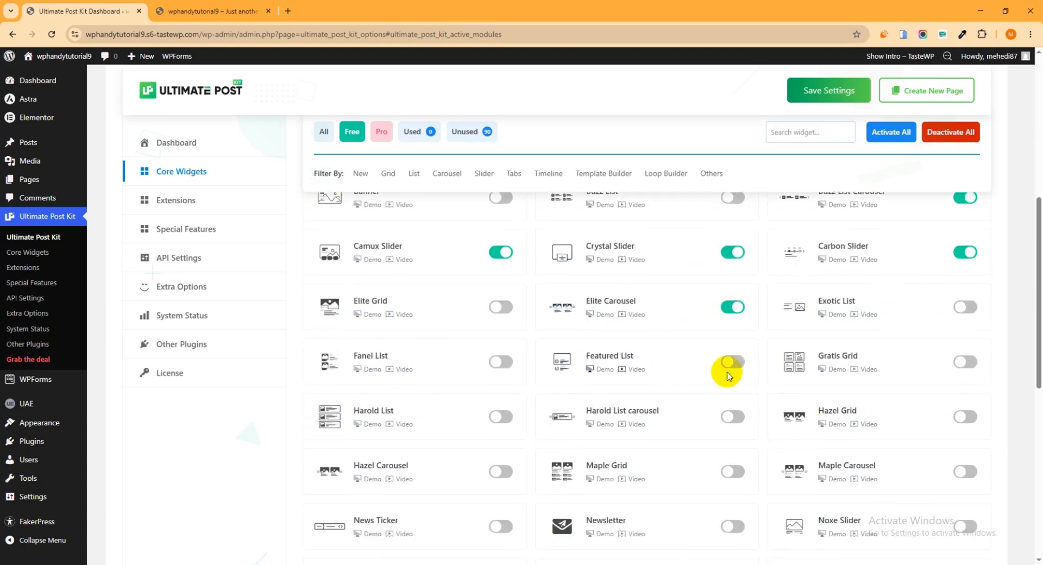
click(733, 417)
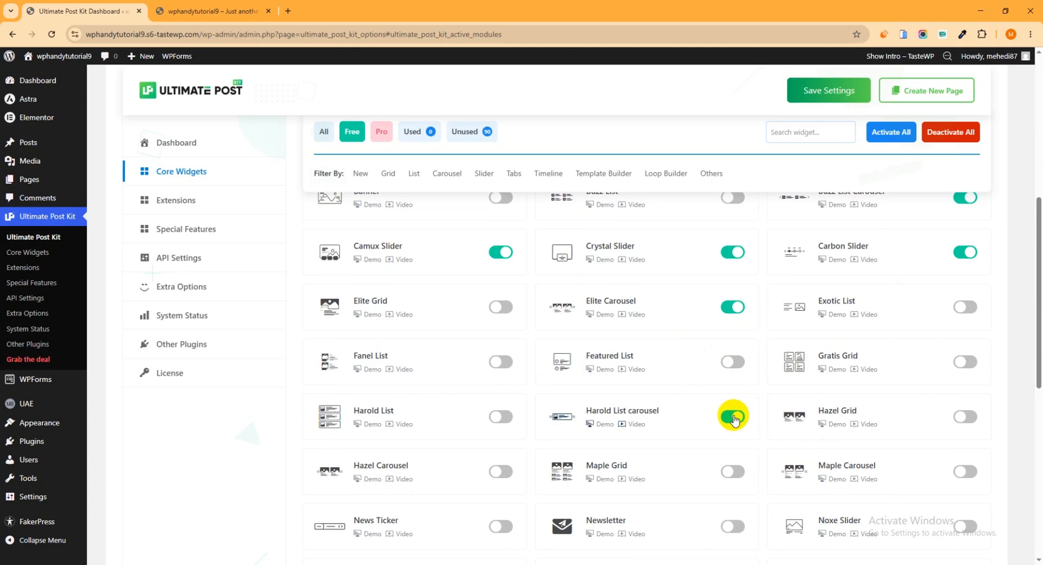
scroll(837, 404, up, 3)
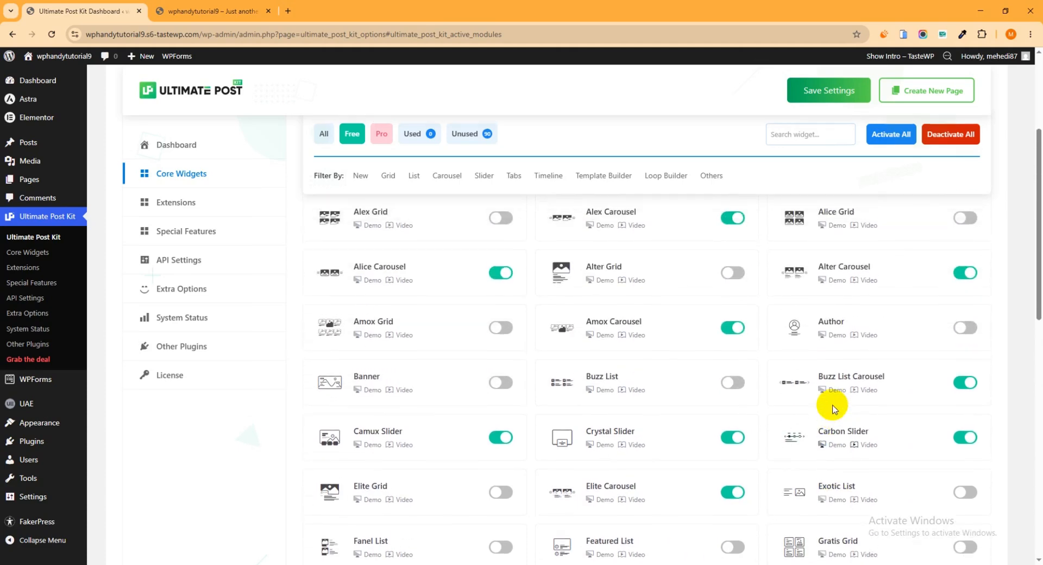
scroll(834, 407, up, 2)
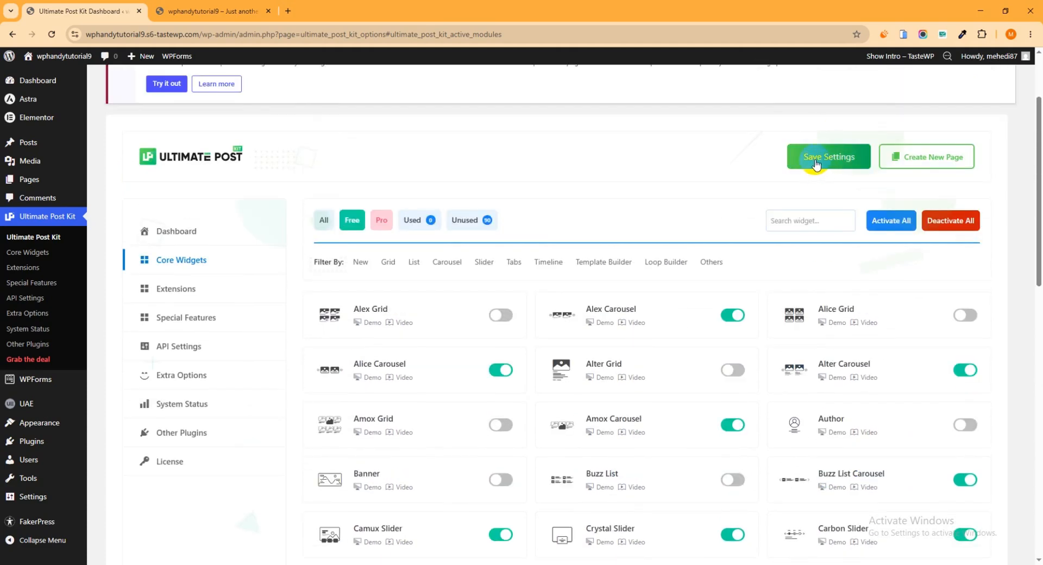
click(813, 161)
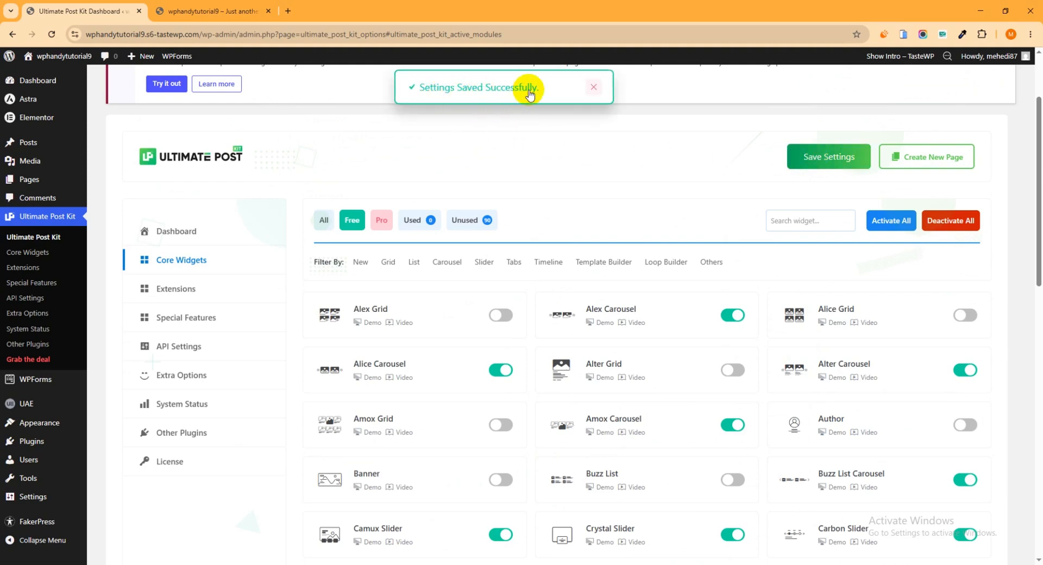
Switch to the live site and open its Home page in the Elementor editor in a separate browser tab
click(205, 11)
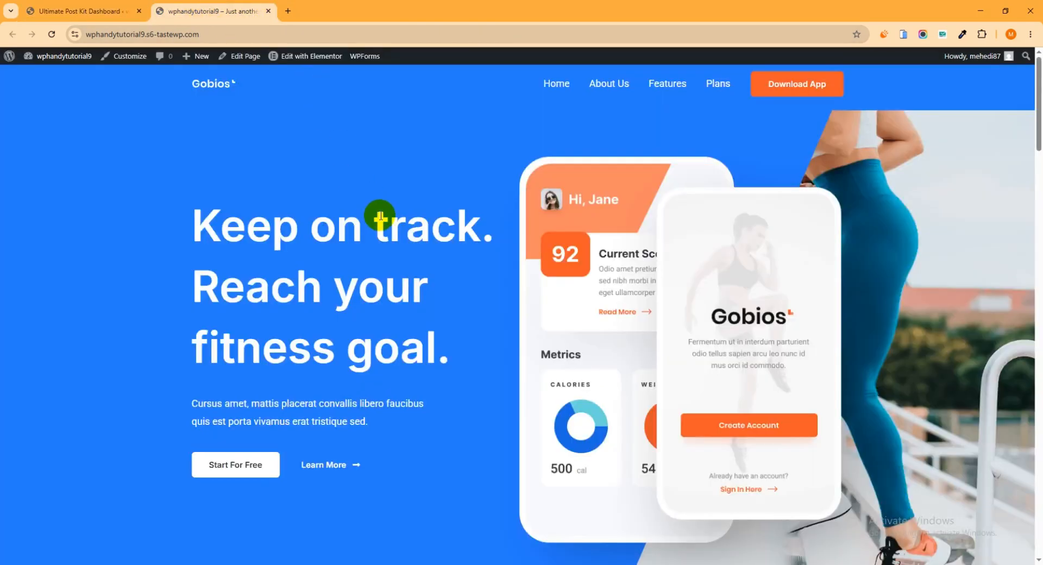
scroll(381, 218, down, 6)
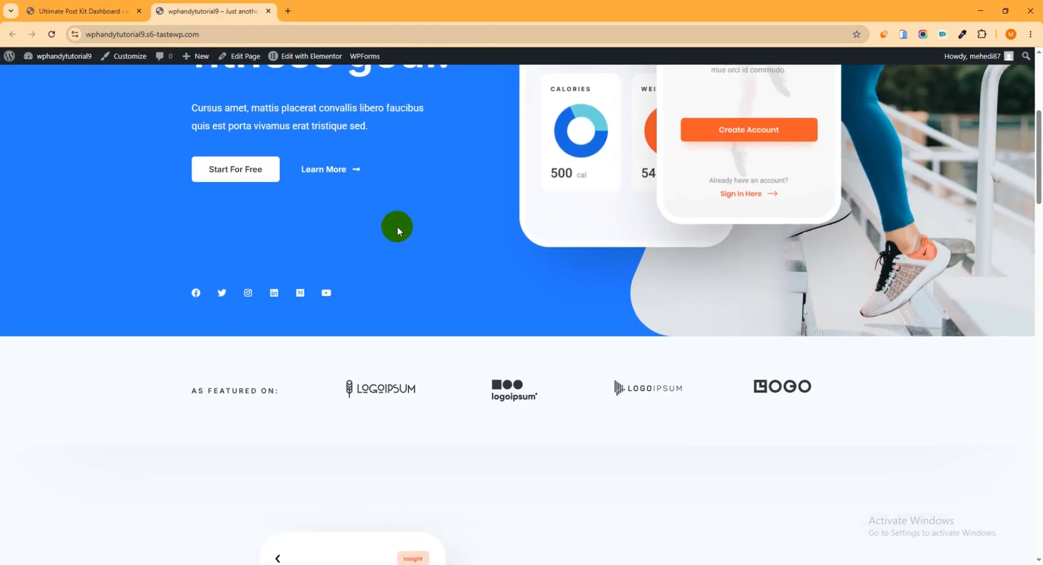
scroll(409, 233, up, 6)
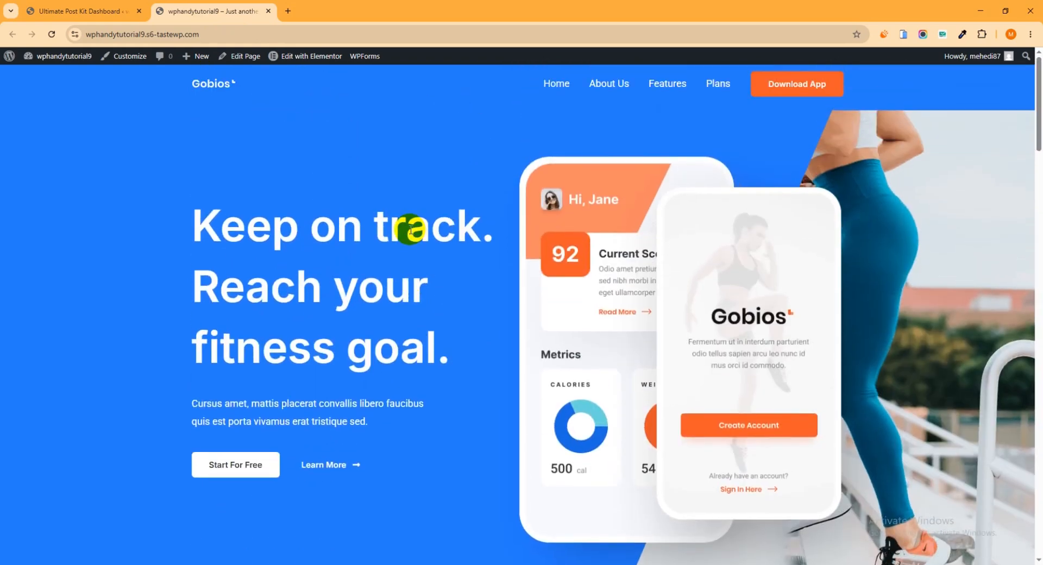
scroll(410, 230, down, 4)
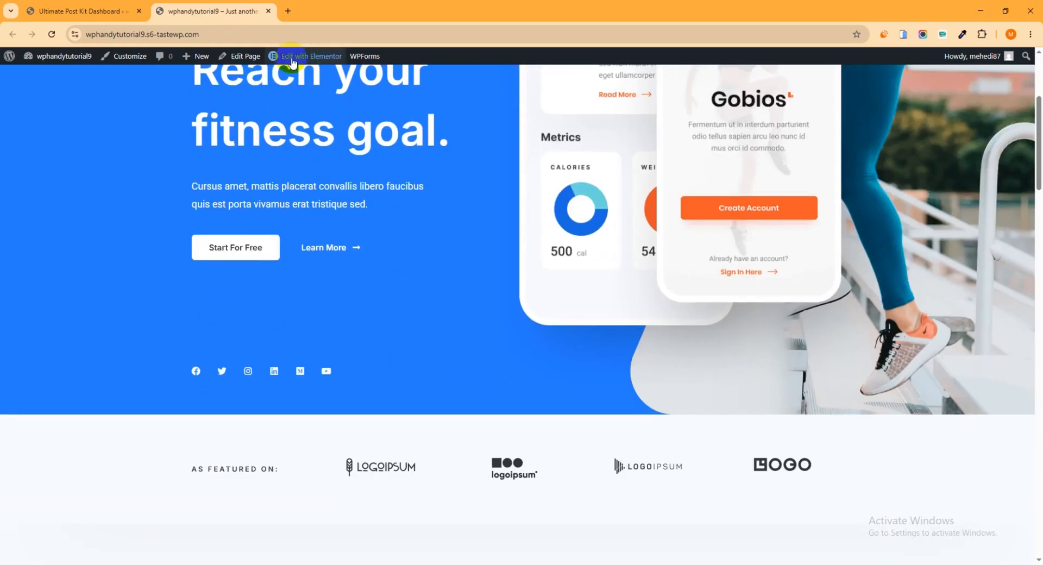
mouse_move(292, 61)
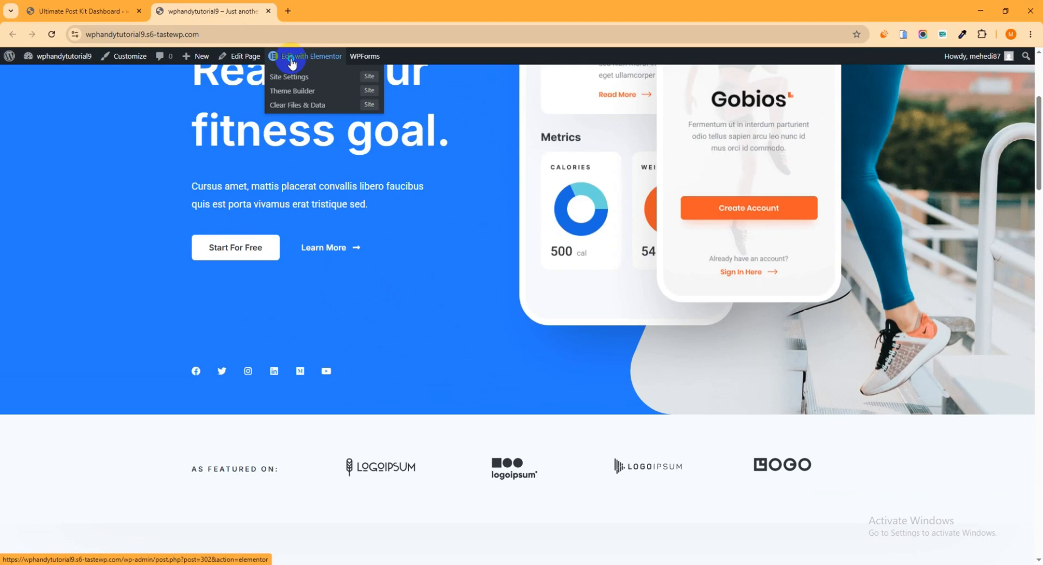
right_click(291, 61)
click(319, 71)
click(317, 8)
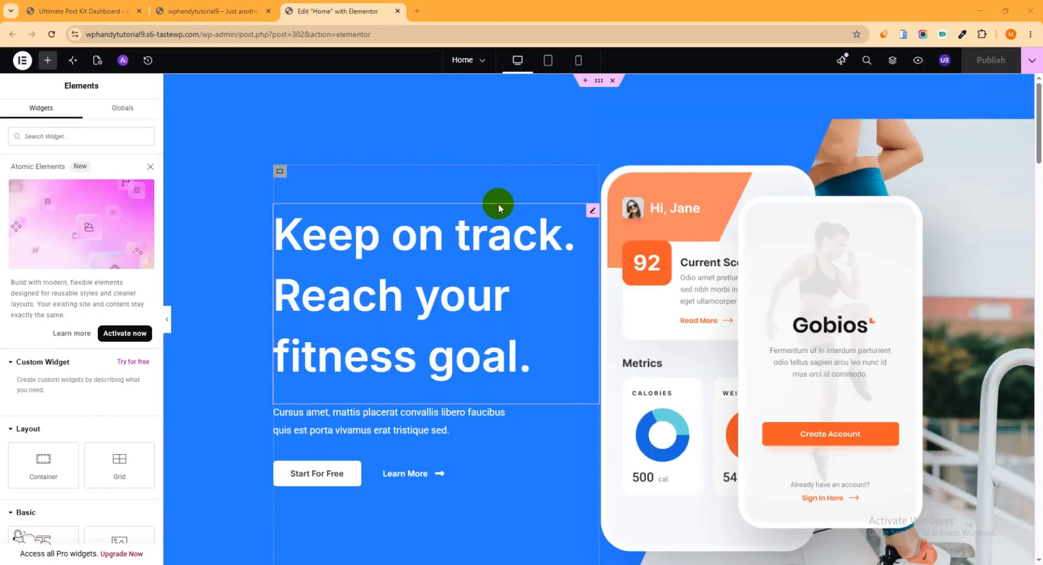
scroll(499, 206, down, 7)
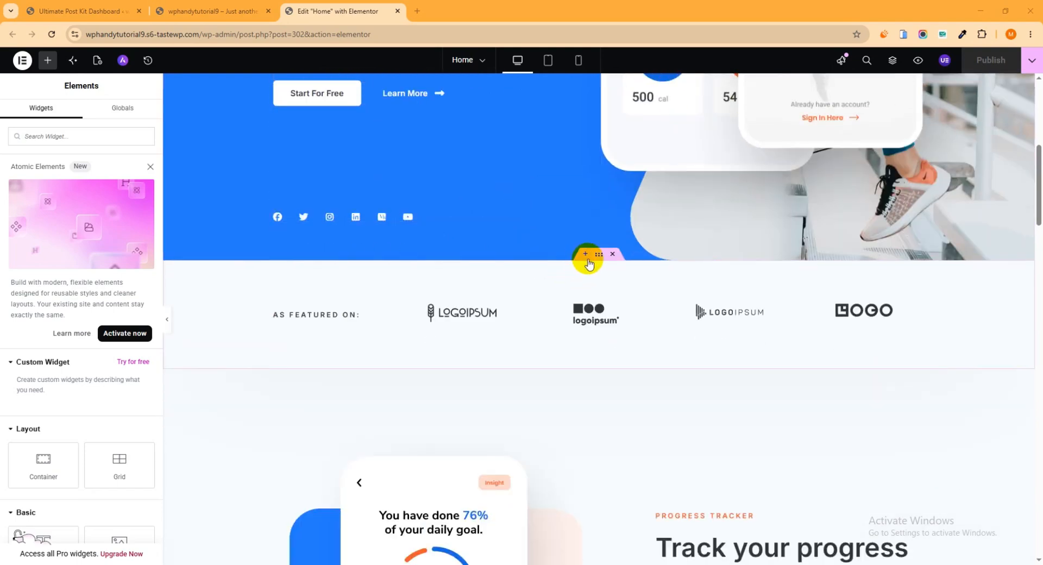
Insert a single-column Flexbox container between the hero section and the "As Featured On" logo row
click(585, 254)
click(567, 308)
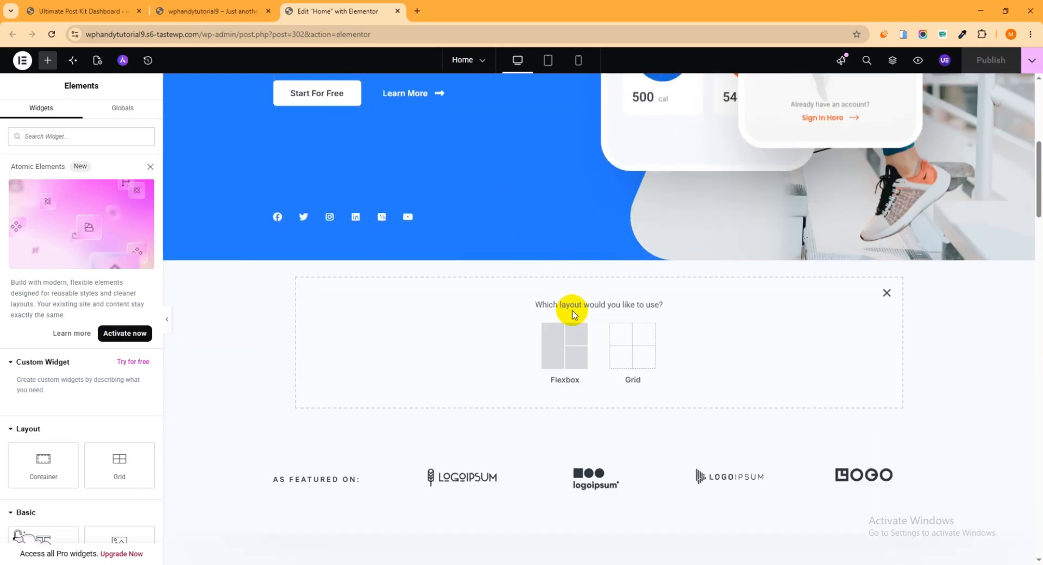
click(564, 345)
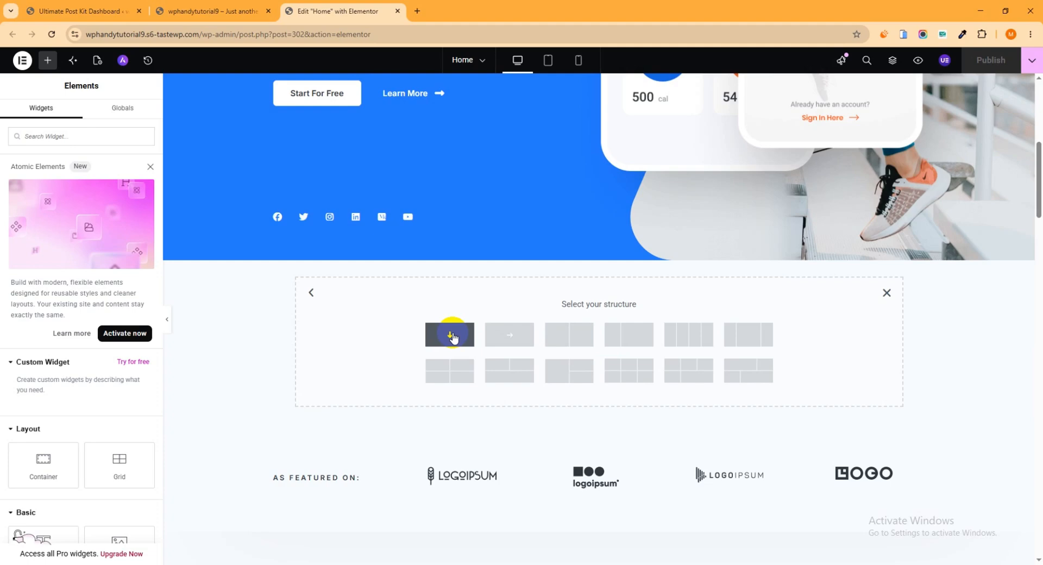
click(453, 337)
Add a Heading widget to the new container and set its title to "Our latest Articles"
click(598, 295)
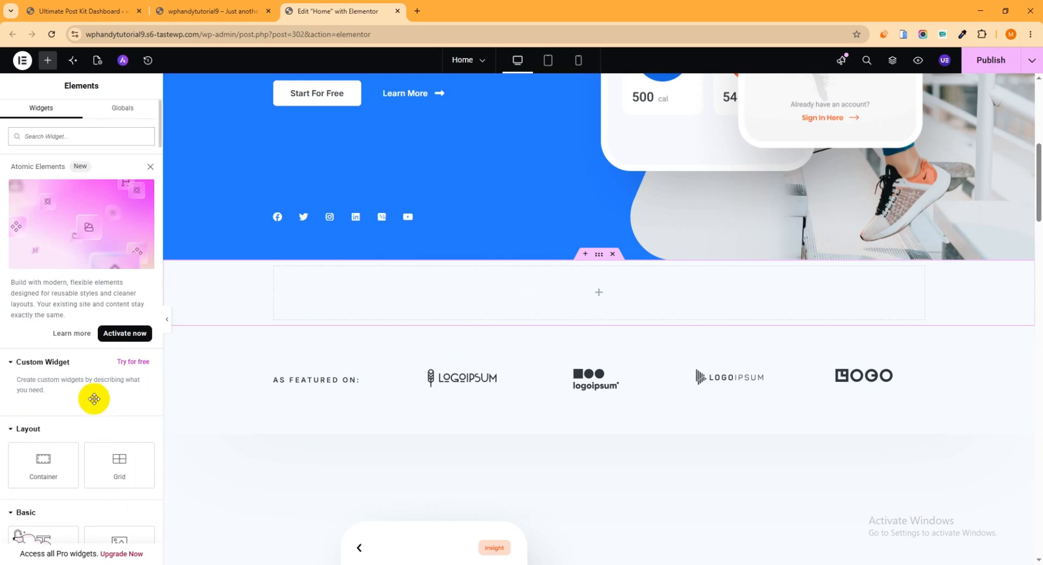
scroll(93, 397, down, 3)
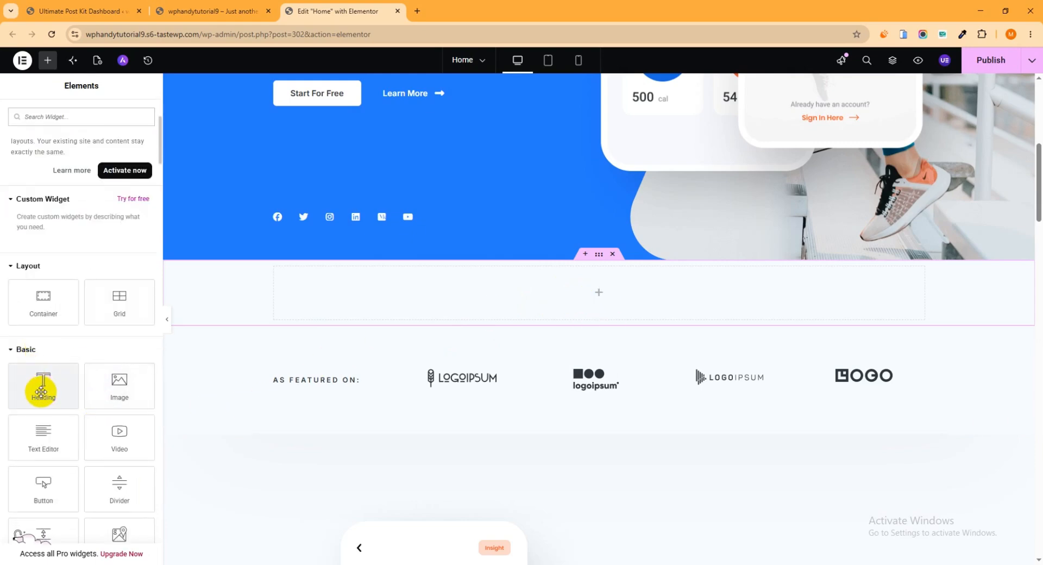
drag(38, 387, 579, 296)
drag(121, 194, 5, 196)
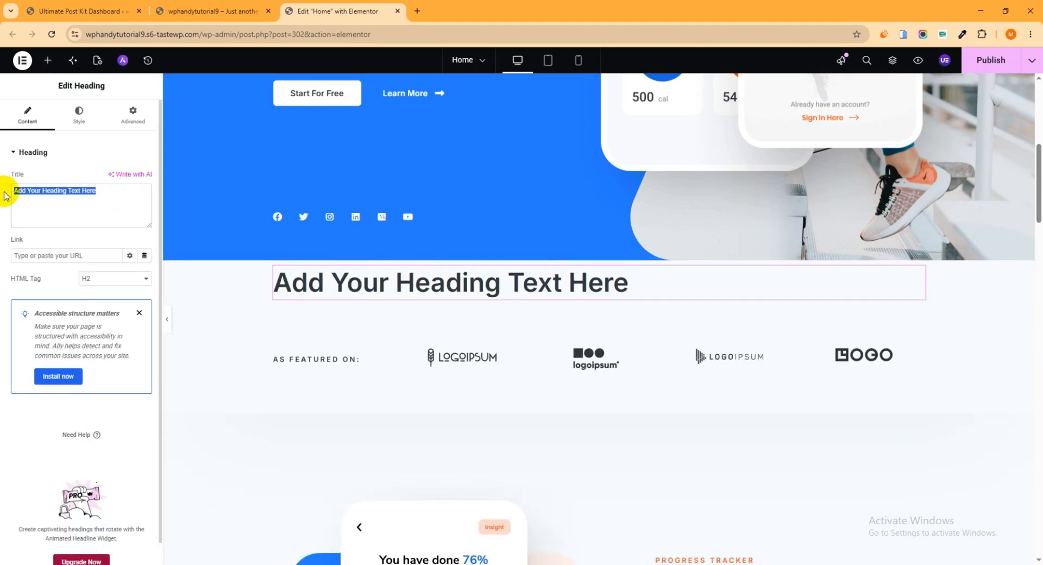
text(Our latest Artic)
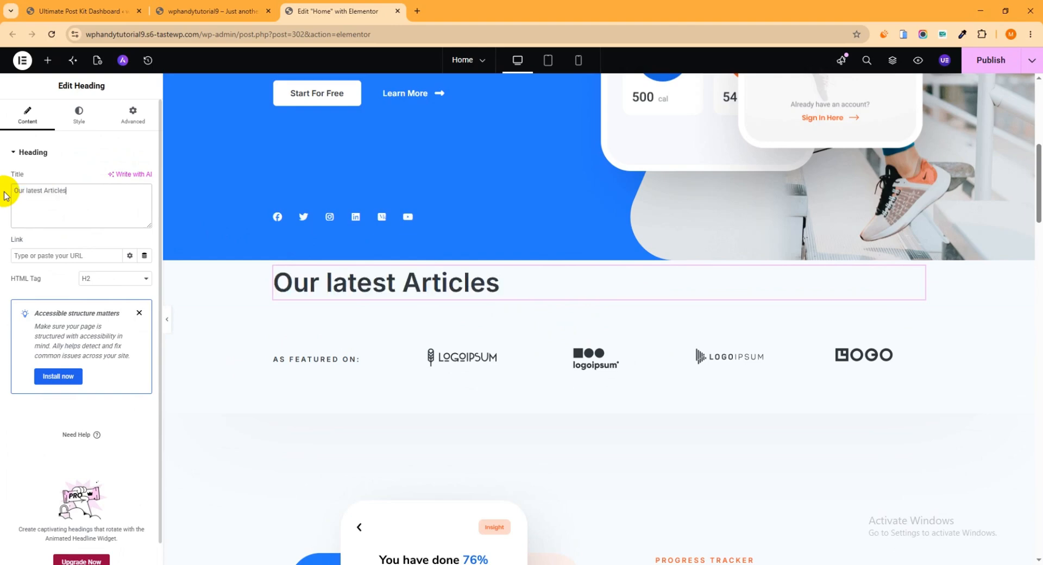
text(les)
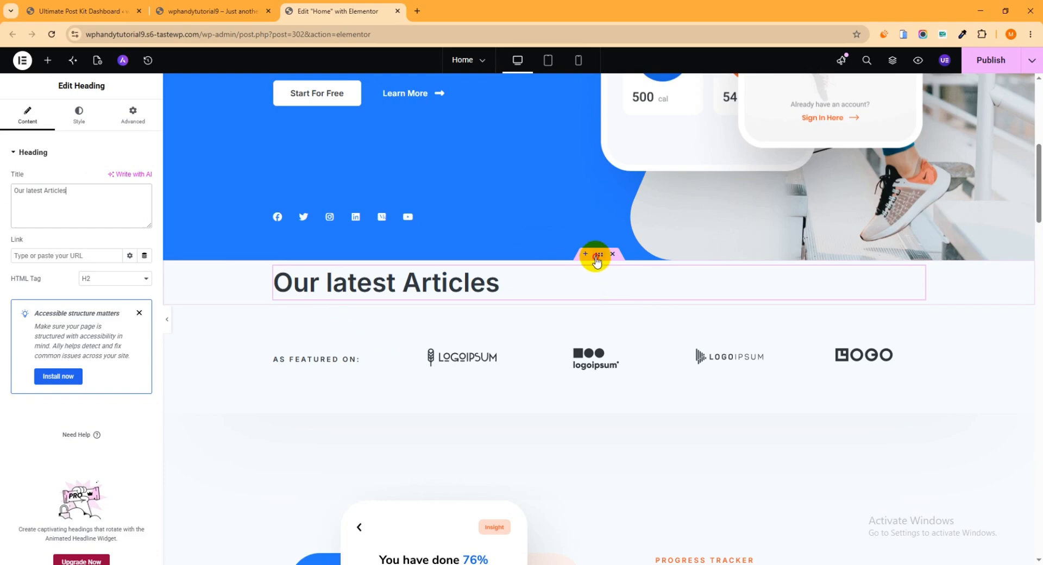
Unlink the heading container's padding values and set its top and bottom padding to 60 px
click(597, 257)
click(134, 120)
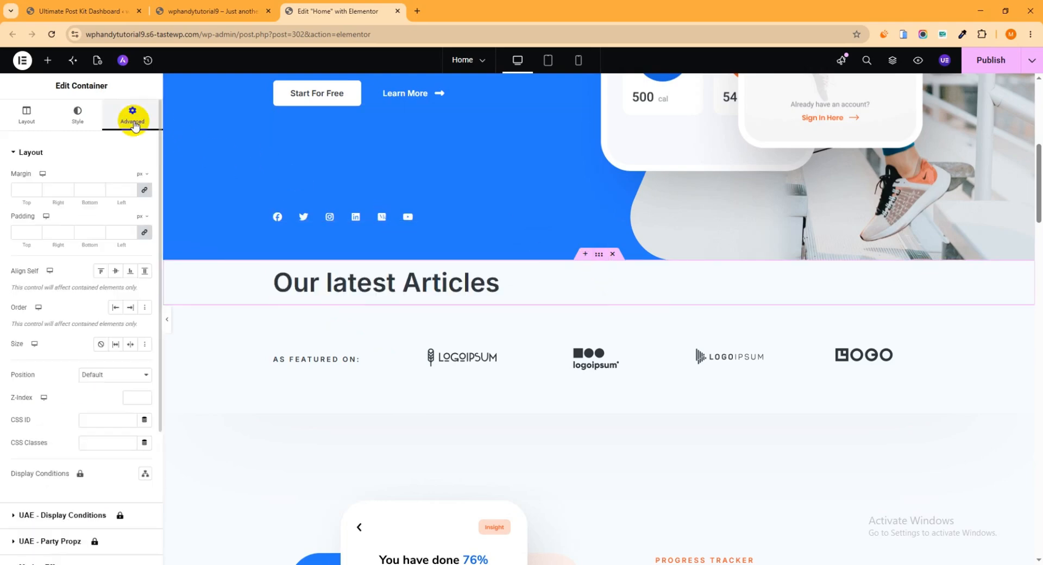
click(144, 234)
drag(27, 235, 1, 237)
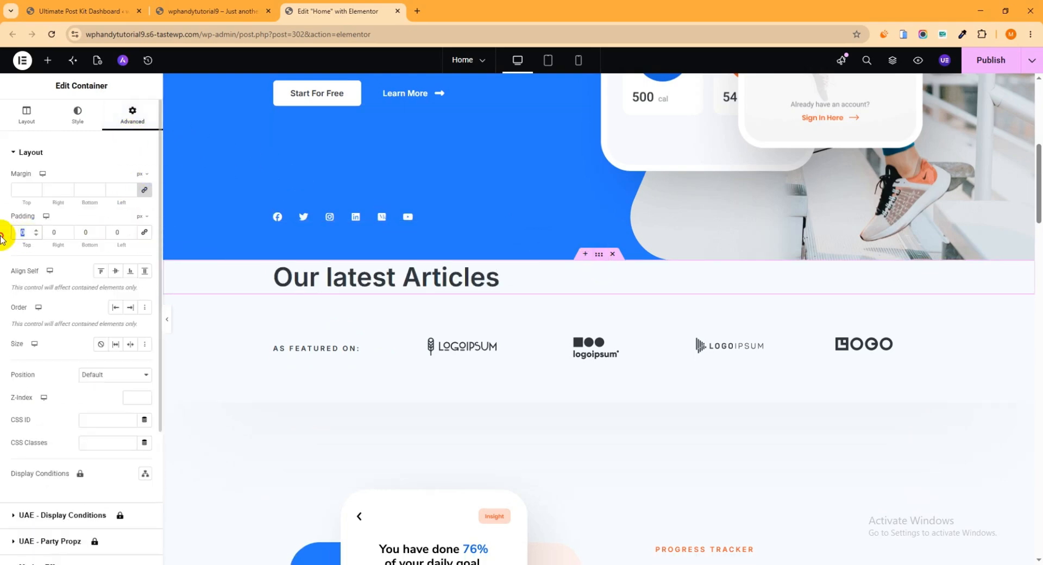
text(6)
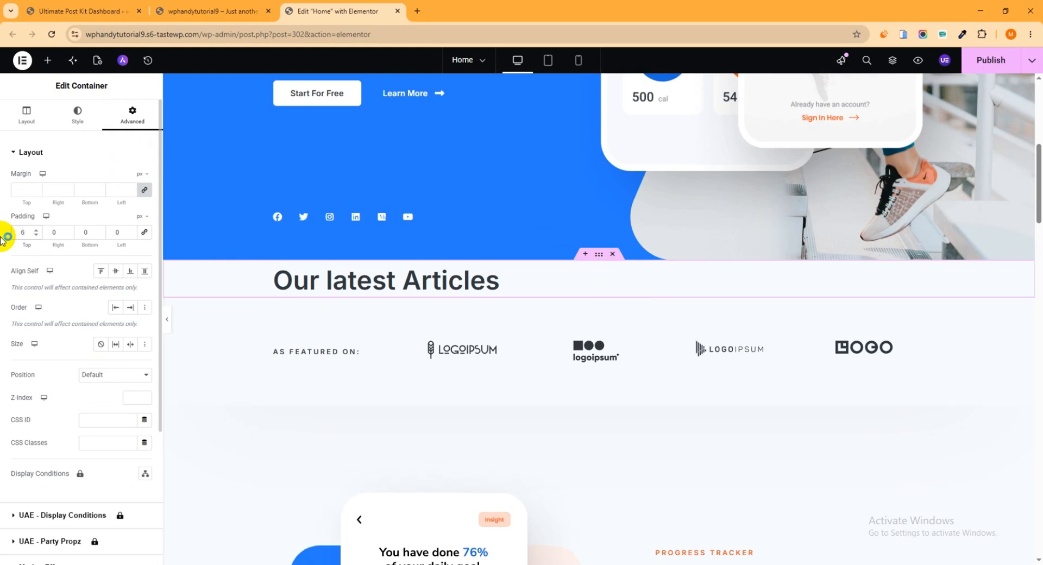
text(0)
double_click(89, 232)
text(6)
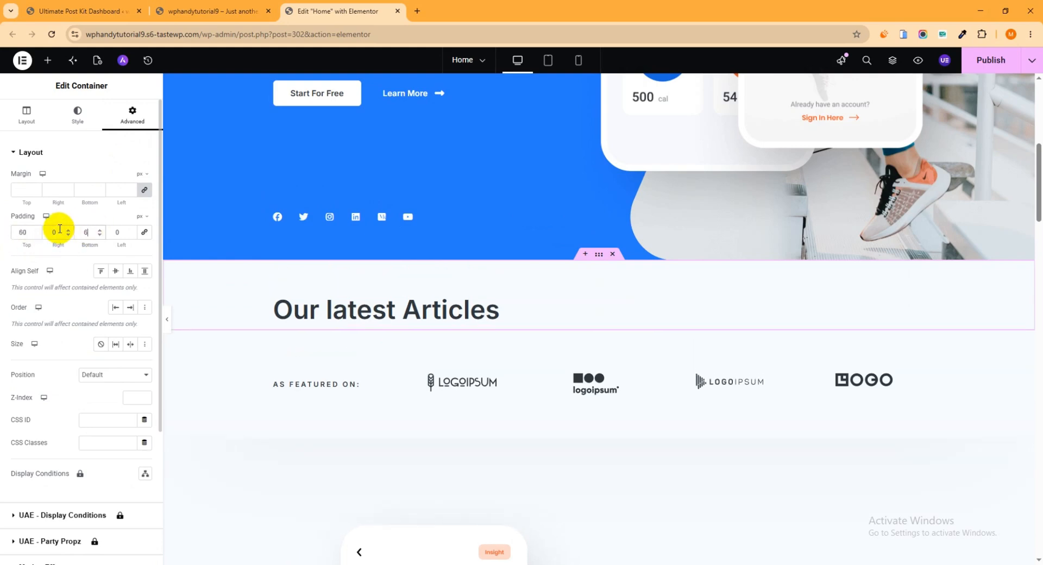
text(0)
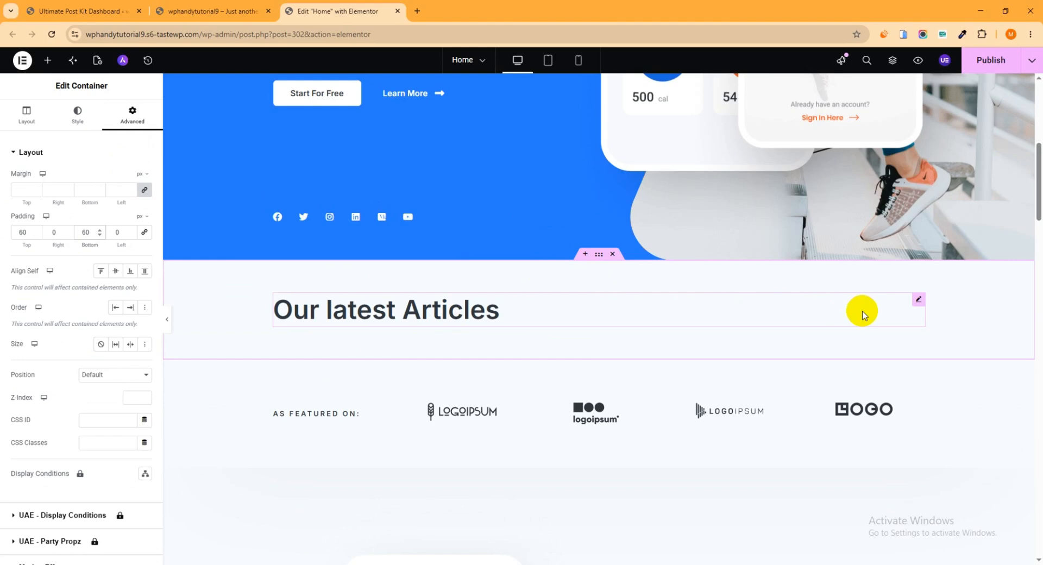
Add the Ultimate Post Kit Camux Slider widget below the "Our latest Articles" heading
click(918, 299)
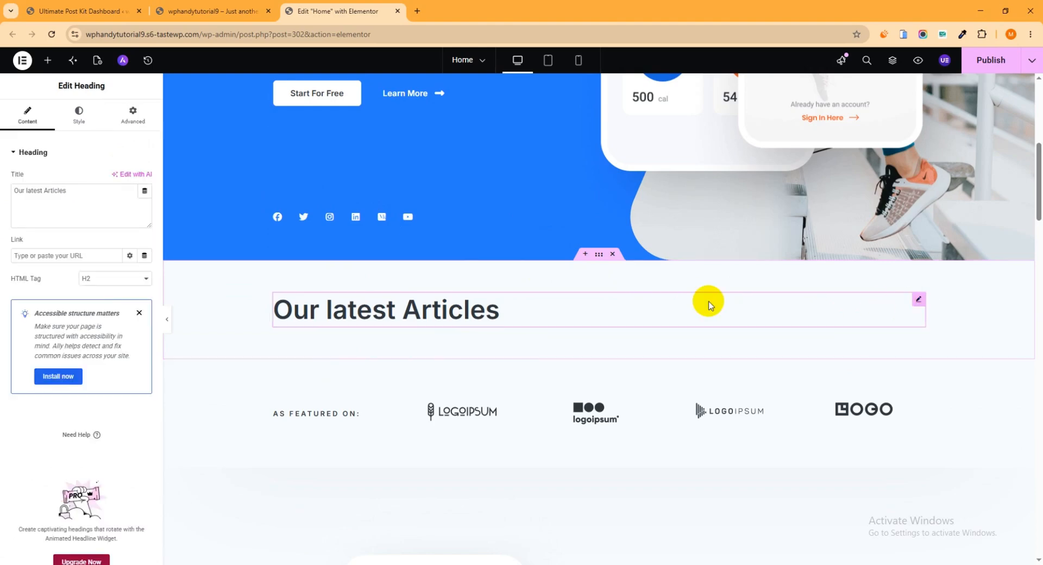
click(47, 61)
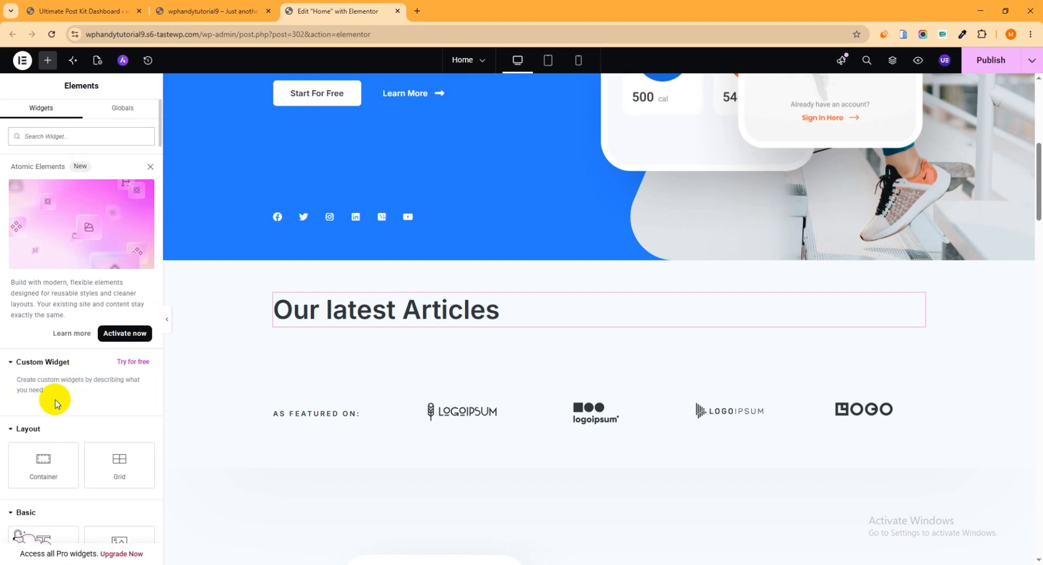
scroll(56, 402, down, 15)
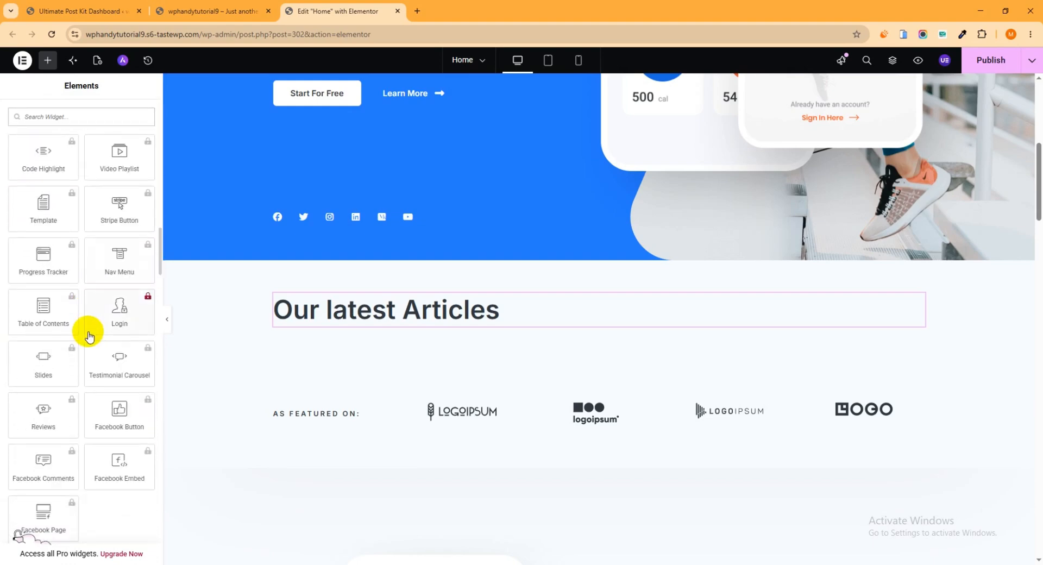
scroll(90, 337, down, 10)
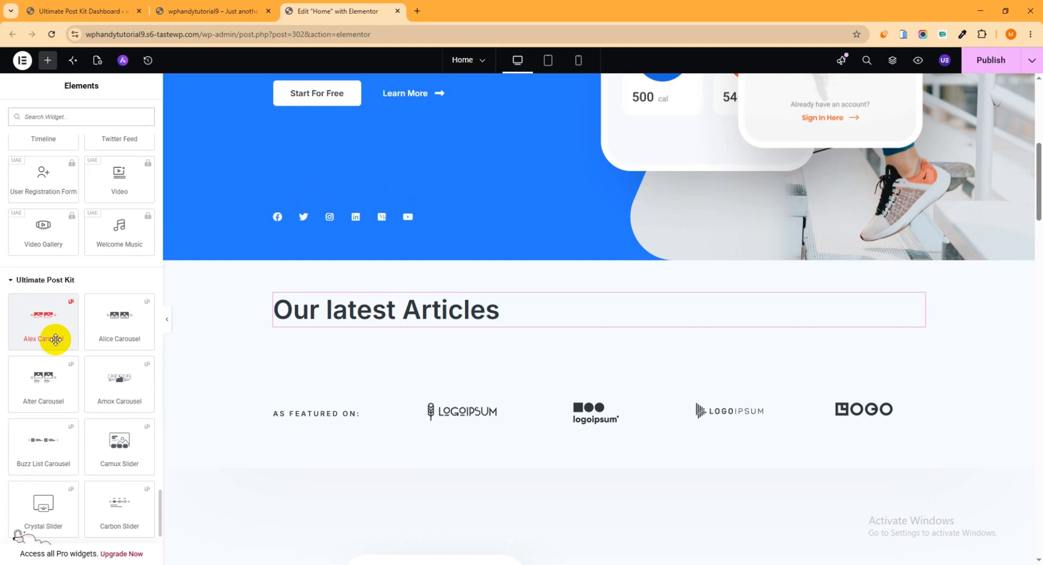
scroll(56, 339, down, 2)
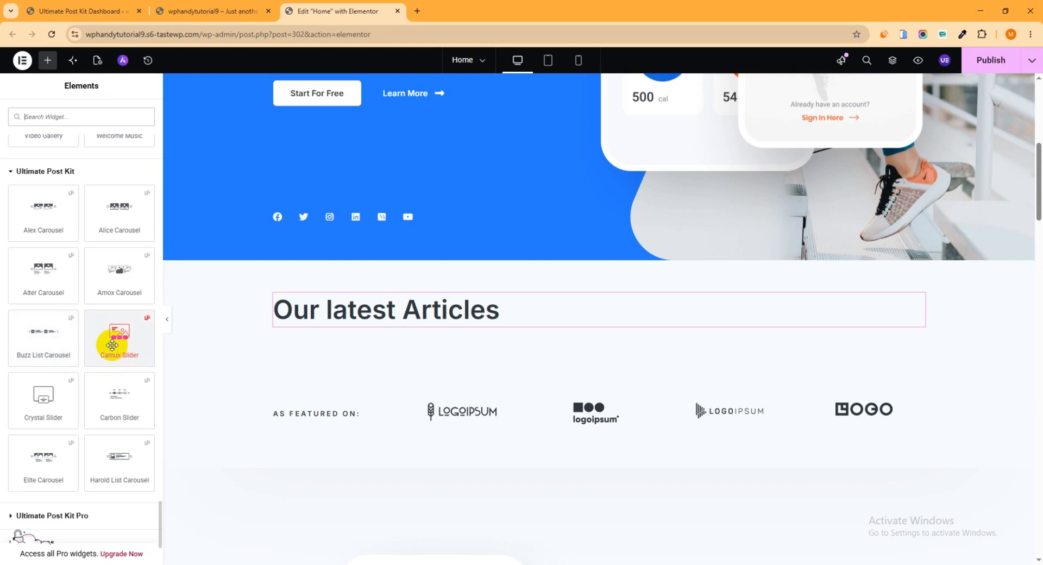
drag(111, 345, 504, 325)
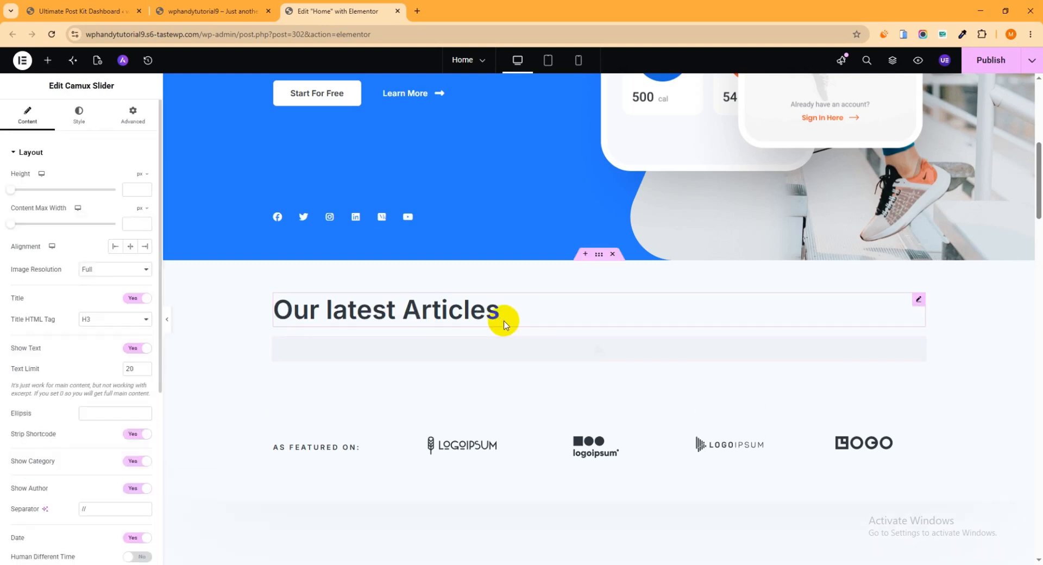
Hide the category, author and date on the Camux Slider's slides
scroll(606, 338, down, 3)
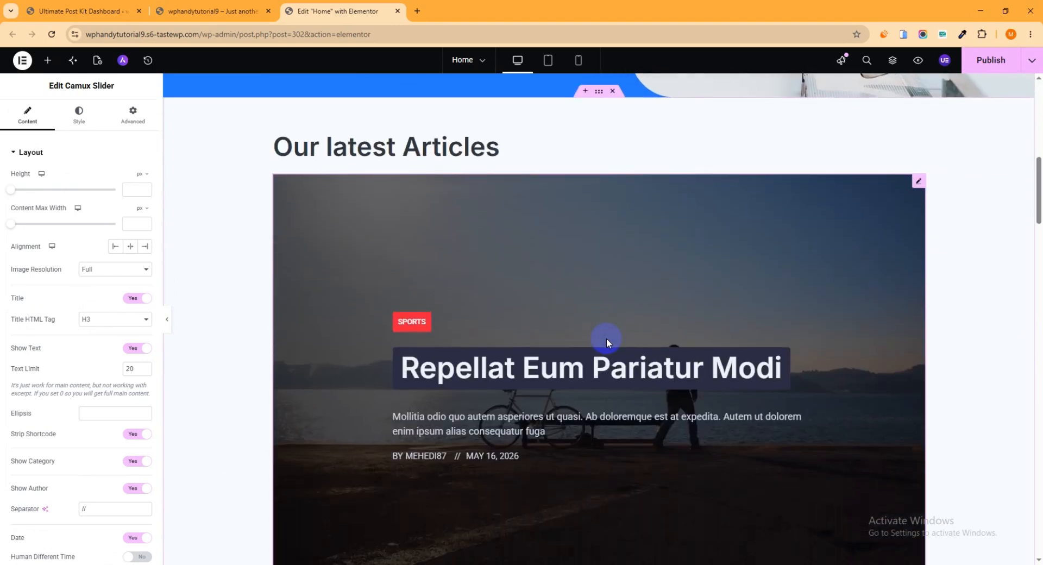
scroll(601, 347, down, 1)
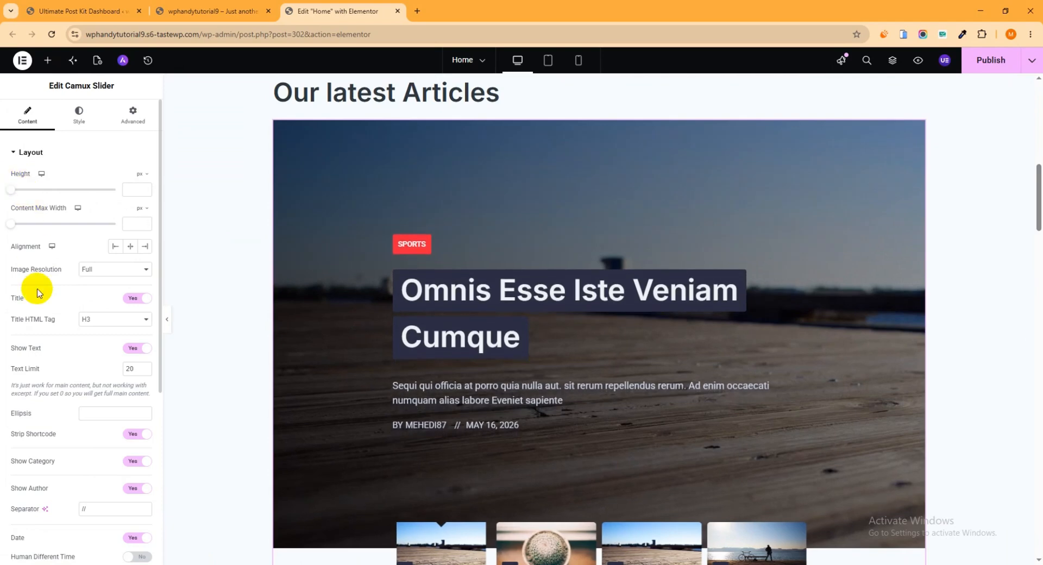
scroll(53, 313, down, 1)
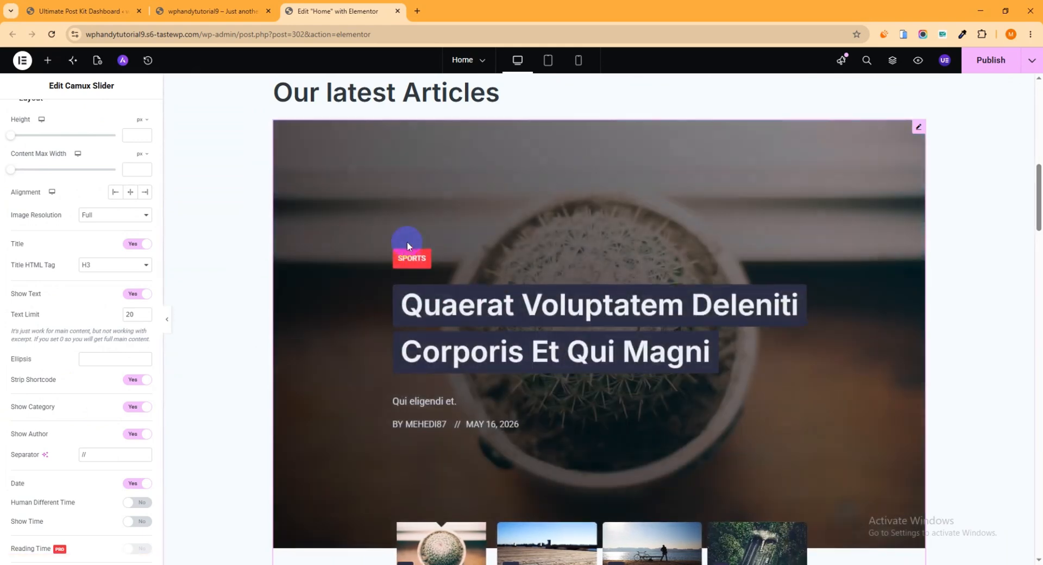
click(138, 408)
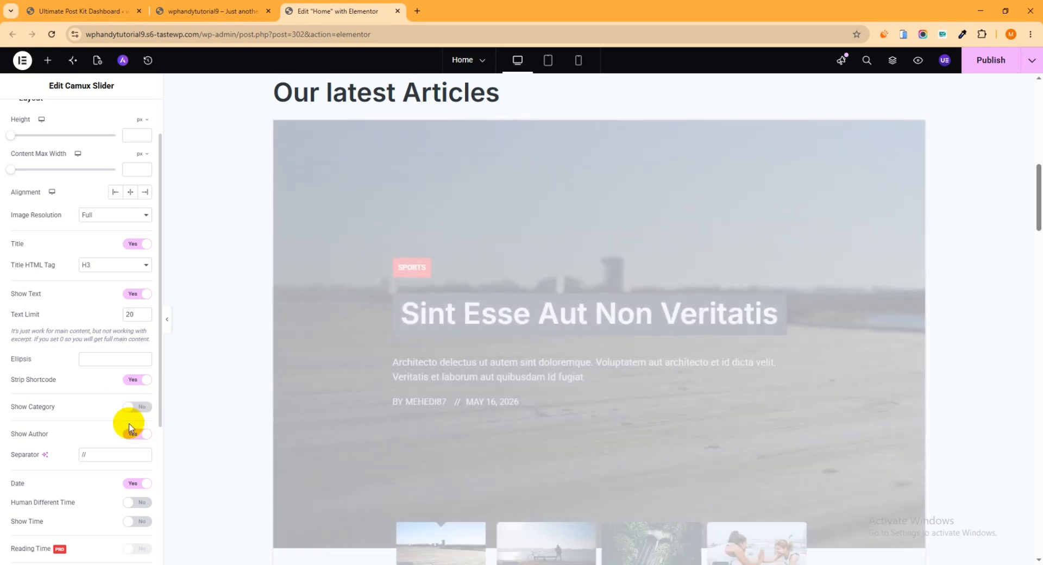
click(140, 434)
scroll(73, 385, down, 2)
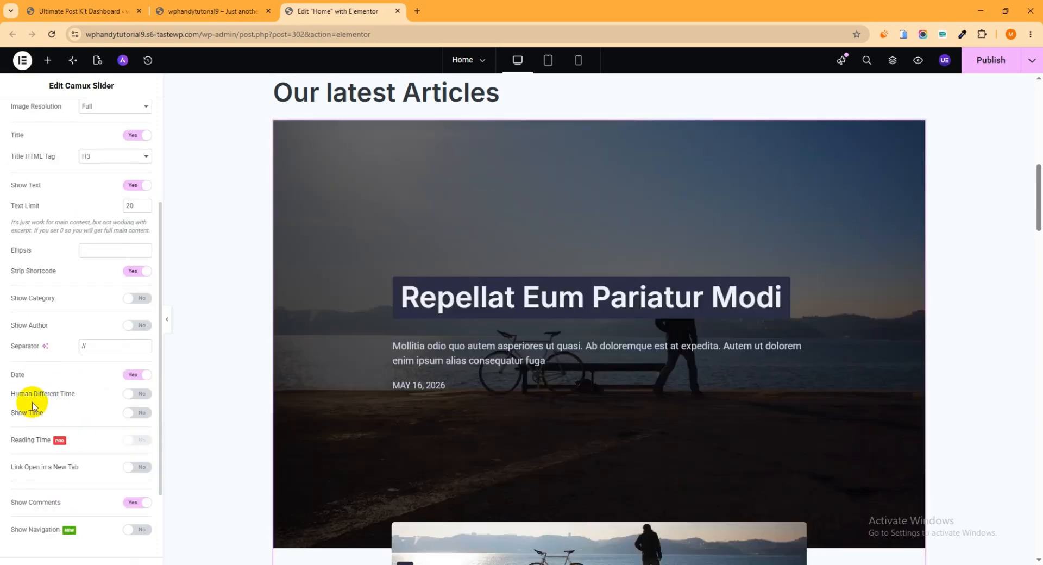
click(137, 375)
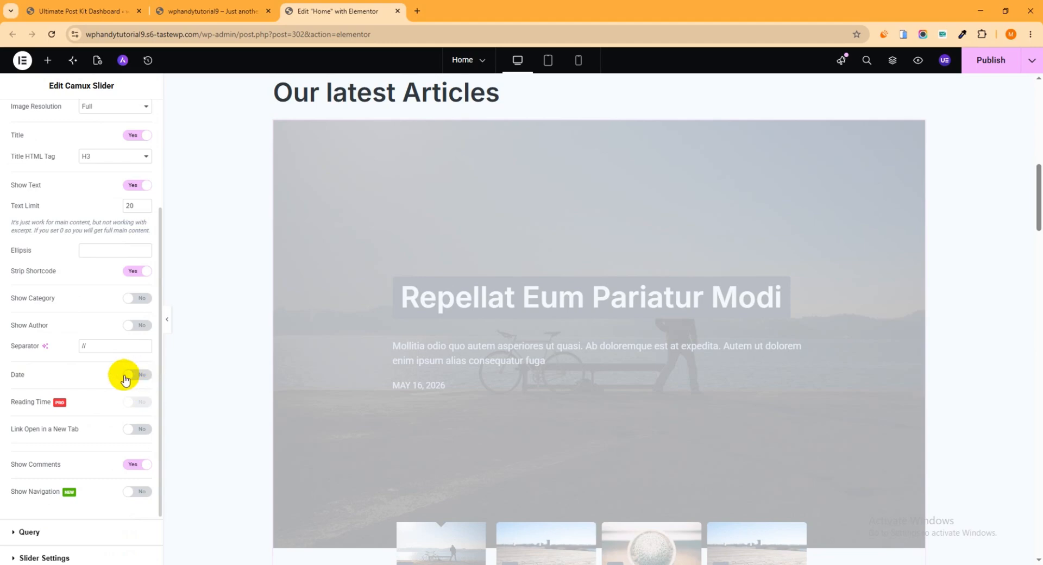
Enable Show Navigation for the Camux Slider
scroll(34, 450, down, 1)
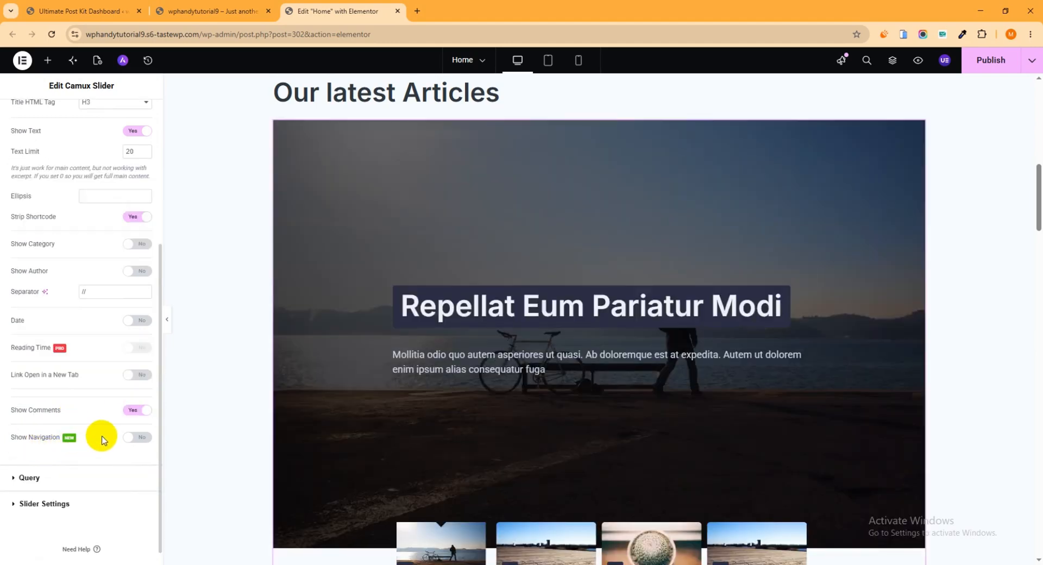
click(141, 439)
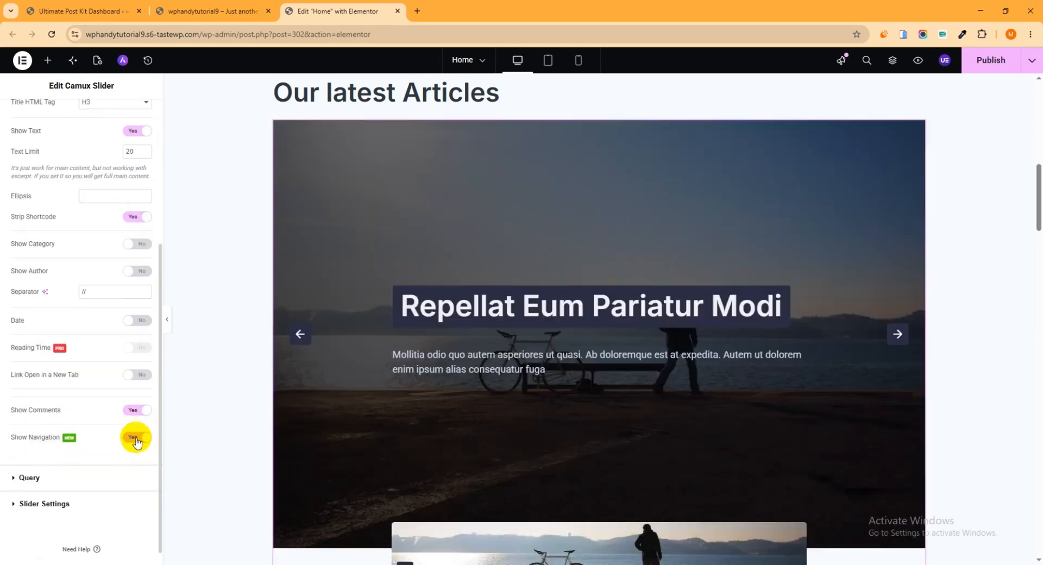
scroll(484, 313, down, 1)
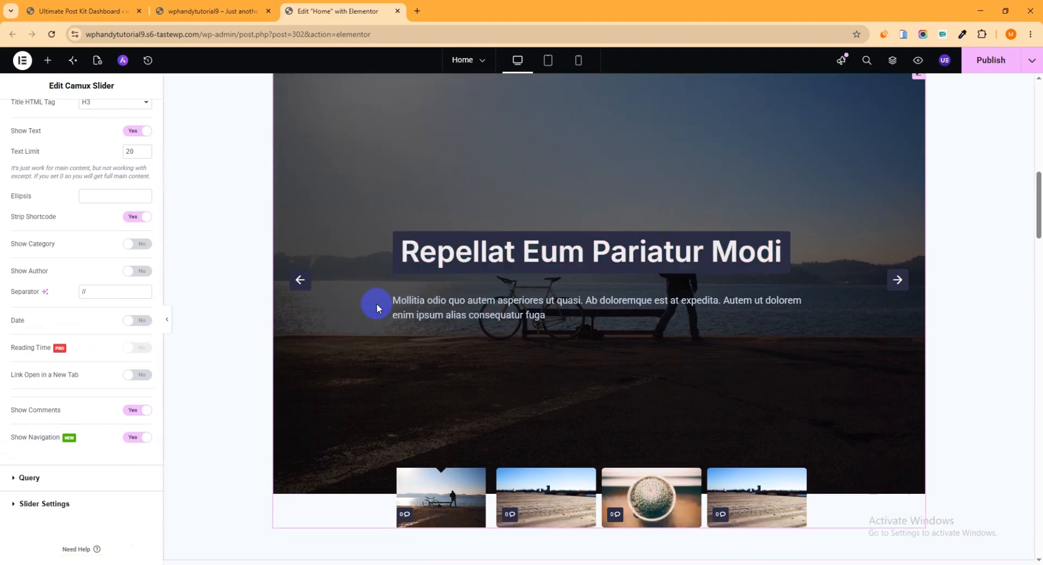
scroll(76, 391, down, 1)
Set the Camux Slider's query to include posts by Terms, using the term "Categories: Sports"
click(20, 459)
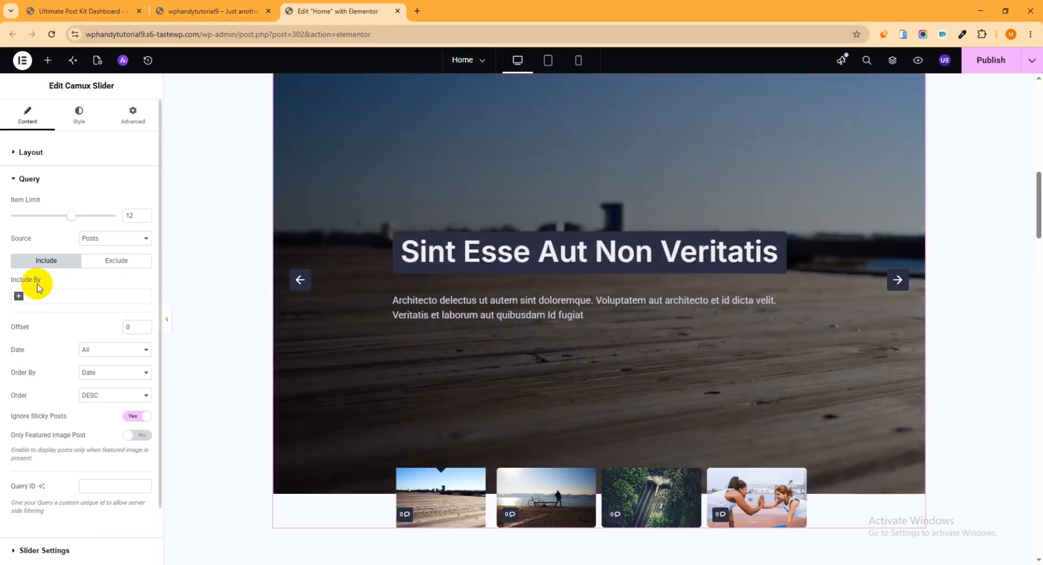
click(19, 296)
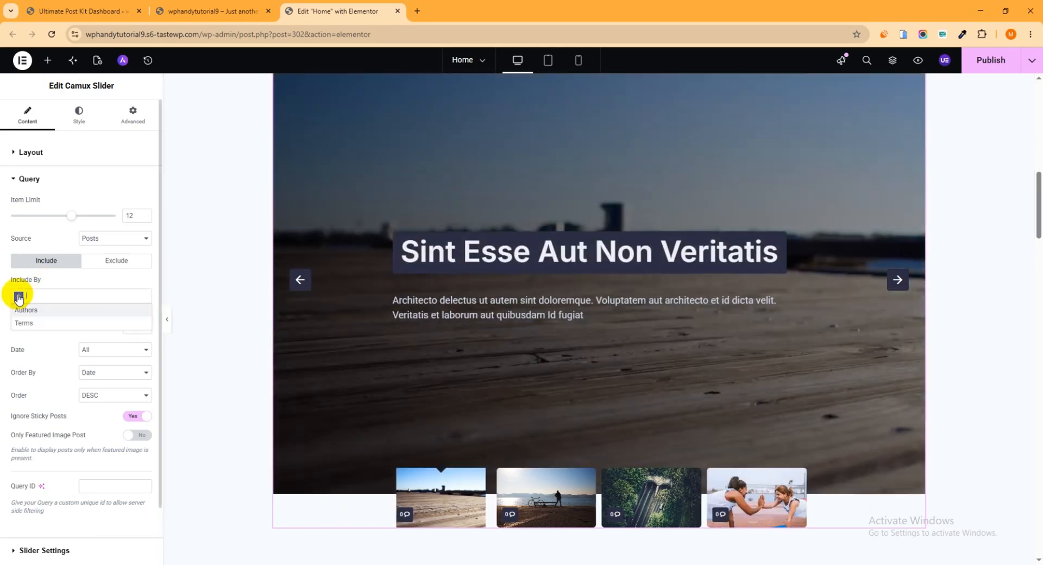
click(21, 323)
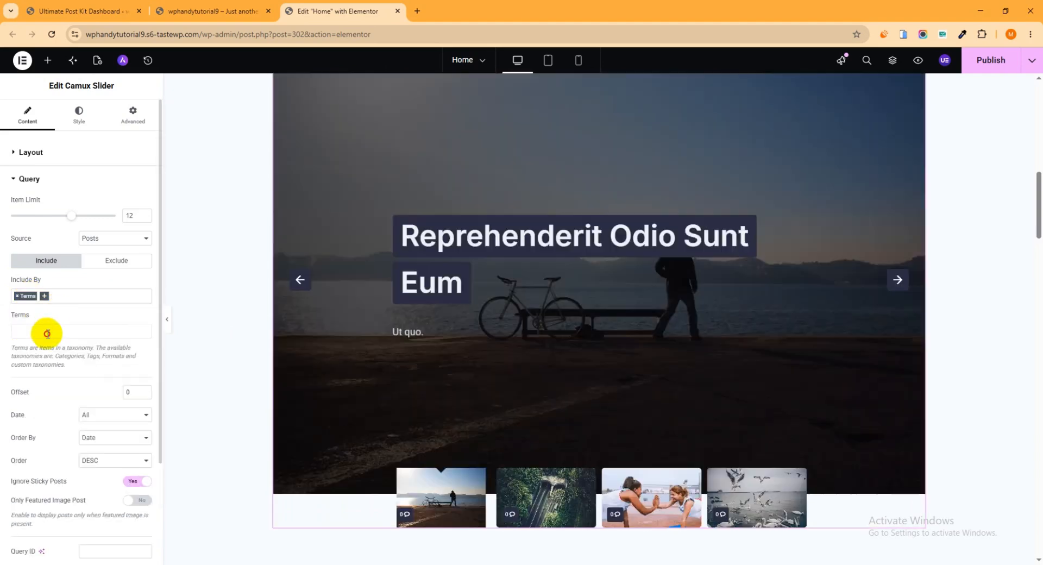
click(47, 333)
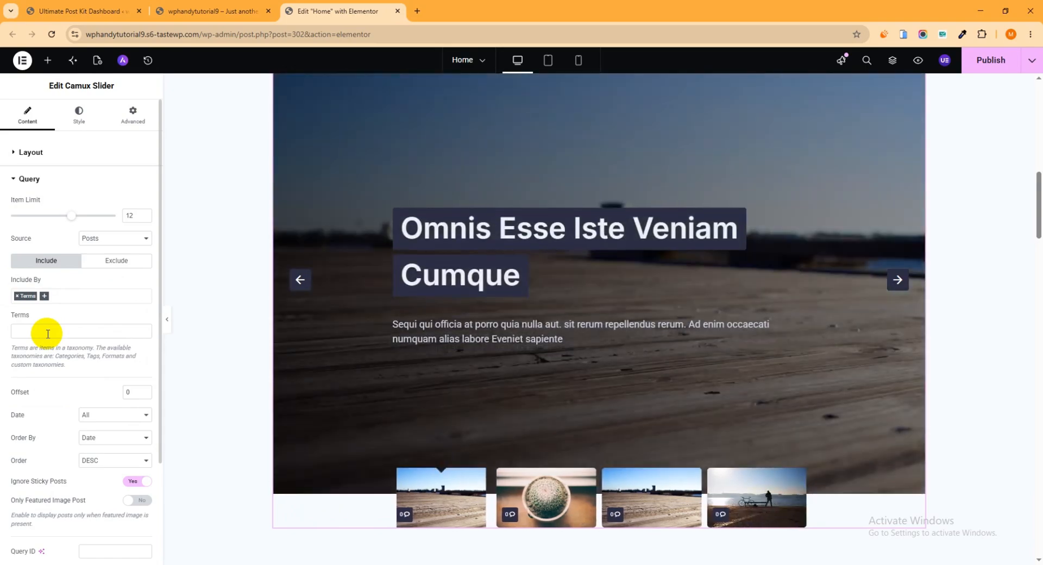
text(sport)
click(75, 344)
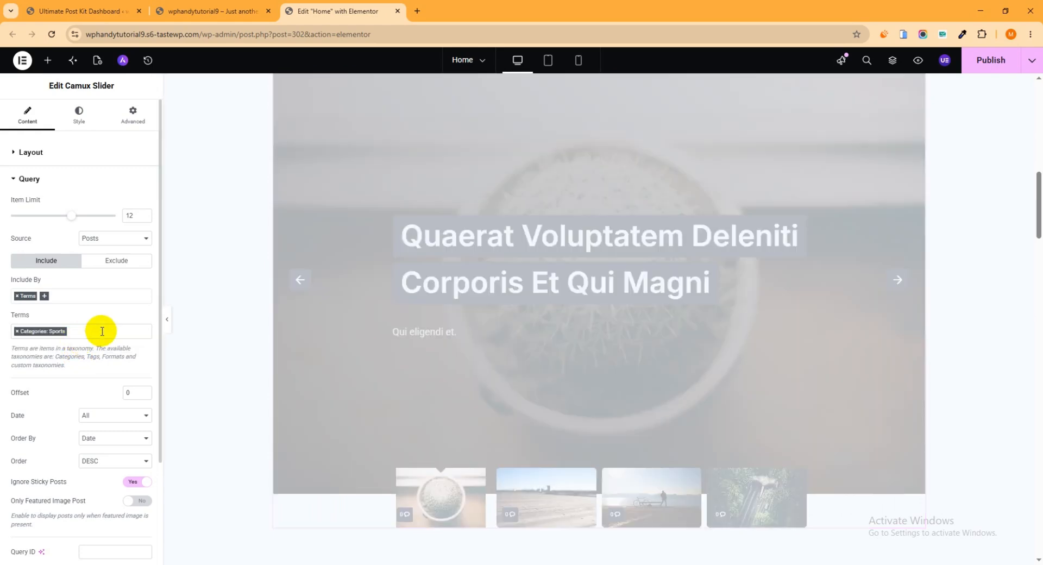
Toggle the Loop option in the Camux Slider's slider settings
scroll(132, 353, down, 3)
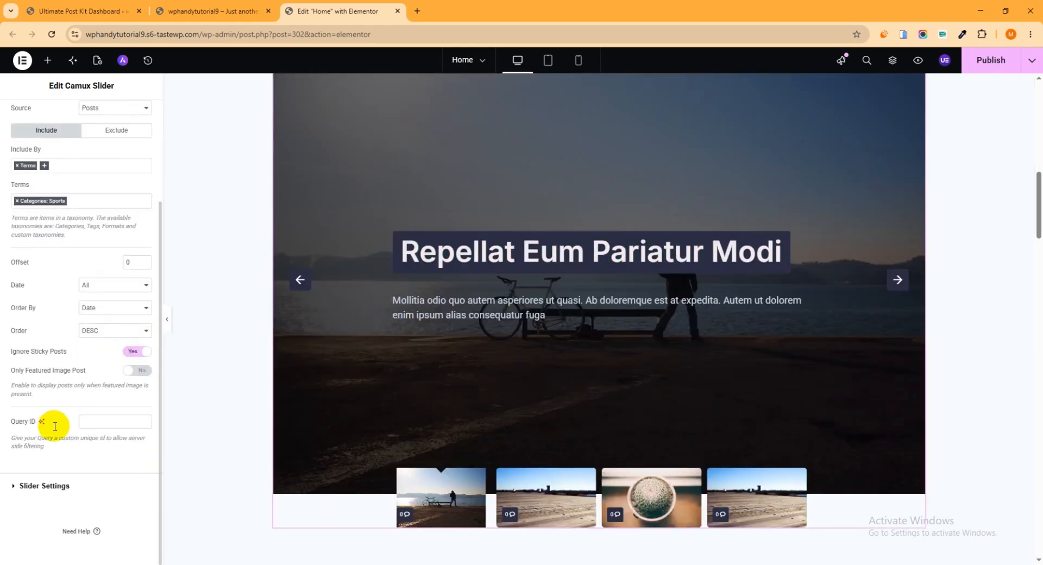
click(41, 486)
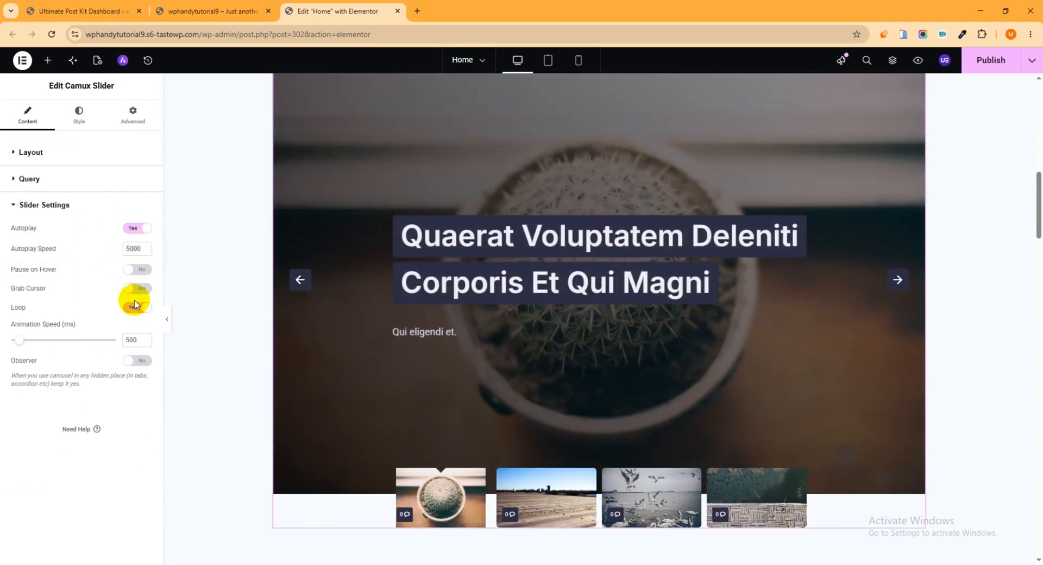
click(133, 308)
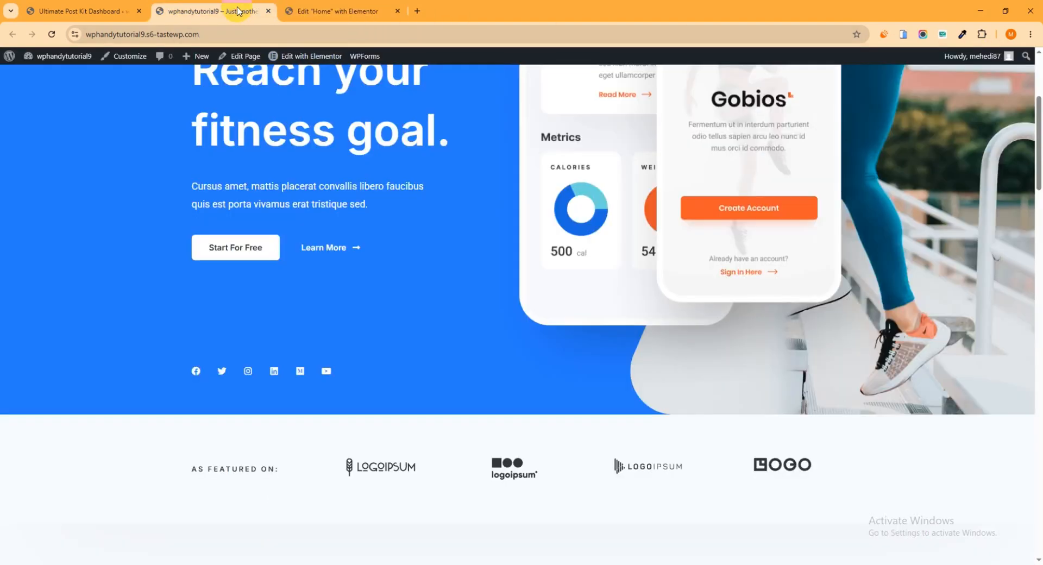
Reload the live home page and page forward through the Camux Slider's slides to check its navigation and looping
click(206, 11)
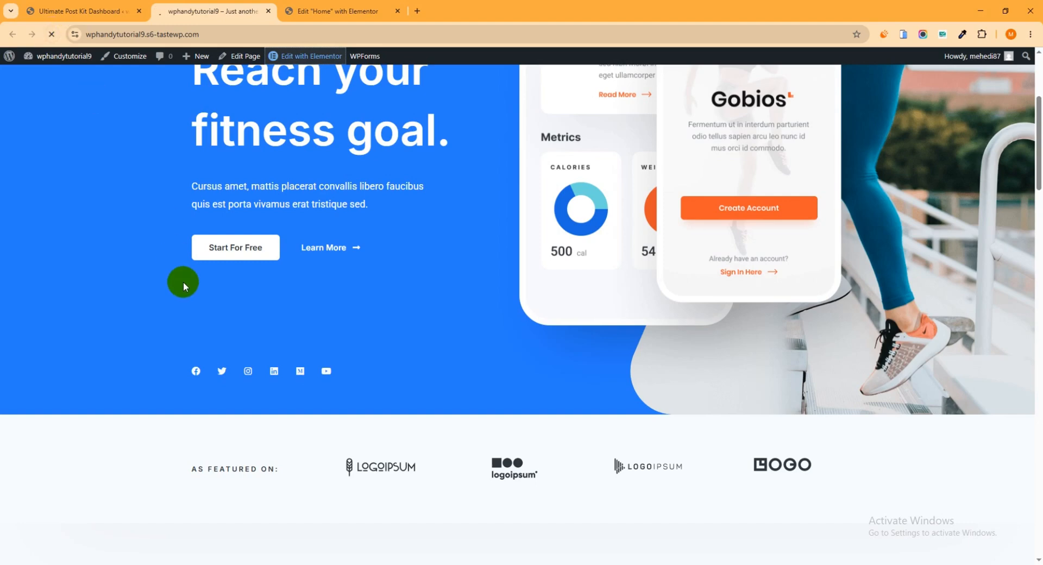
scroll(512, 226, down, 7)
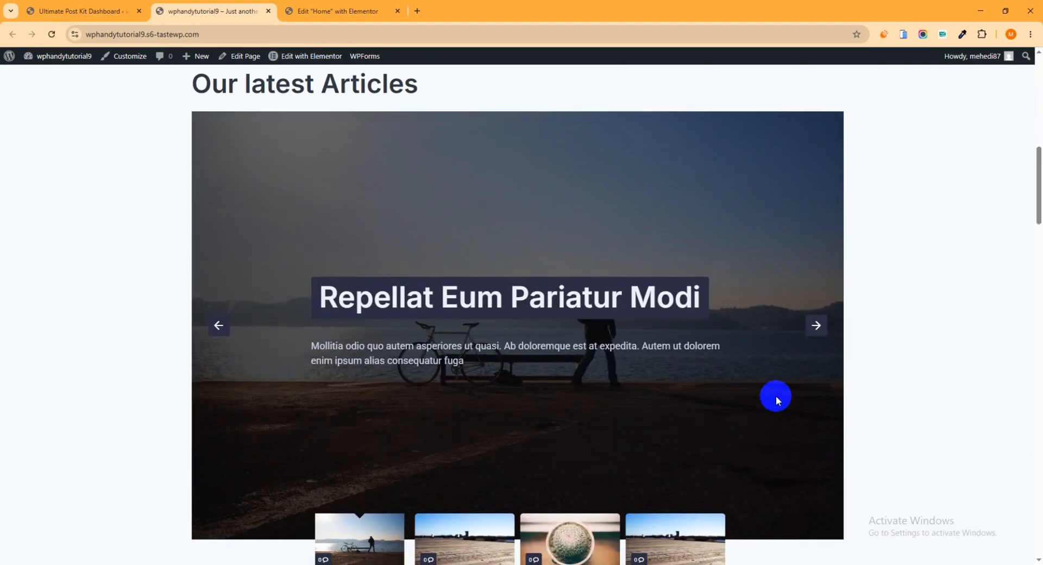
scroll(772, 388, down, 1)
click(816, 272)
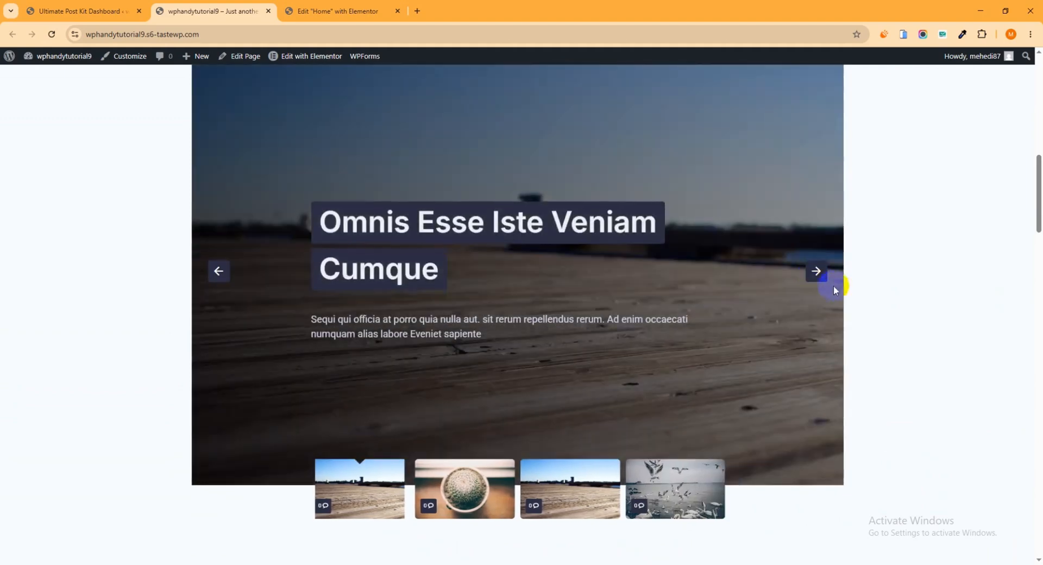
scroll(880, 291, up, 1)
click(811, 325)
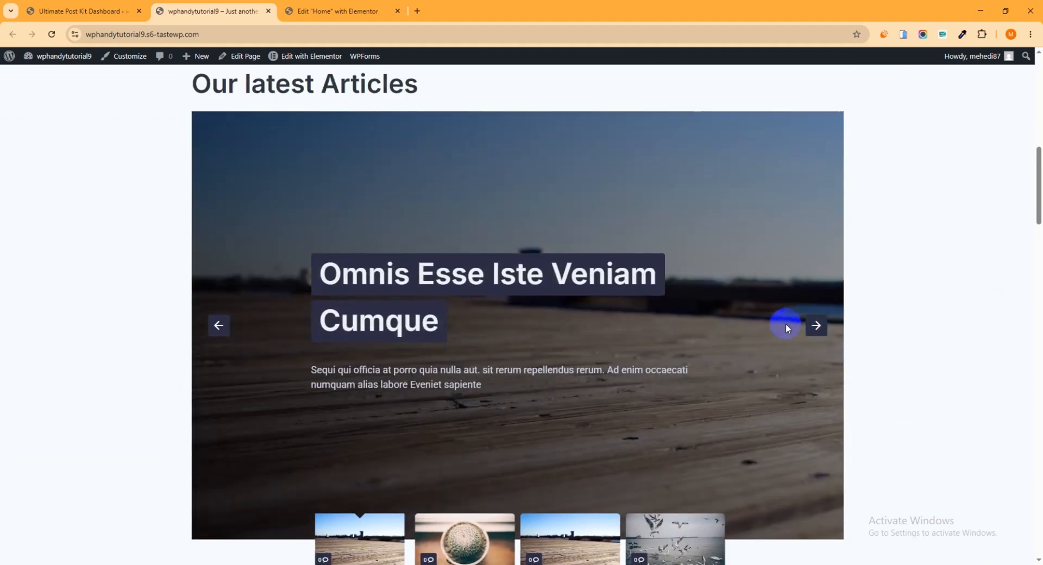
click(815, 328)
scroll(793, 332, down, 1)
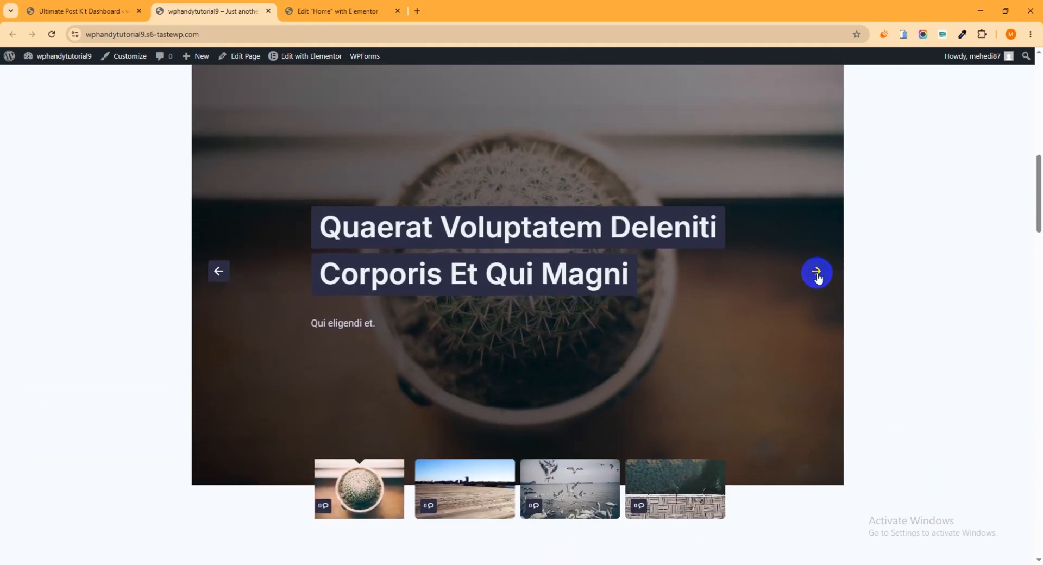
click(818, 274)
click(818, 276)
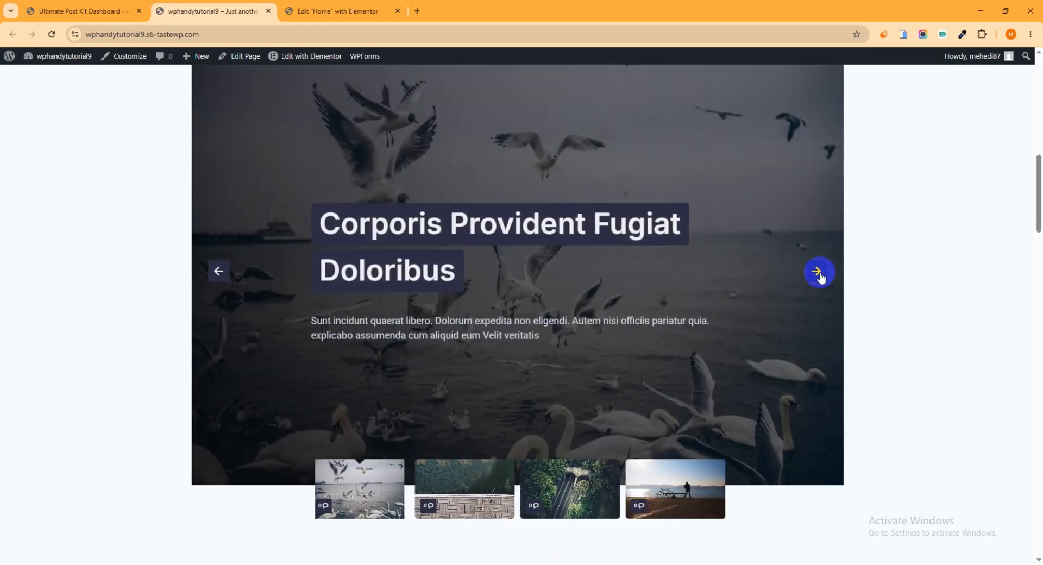
click(819, 275)
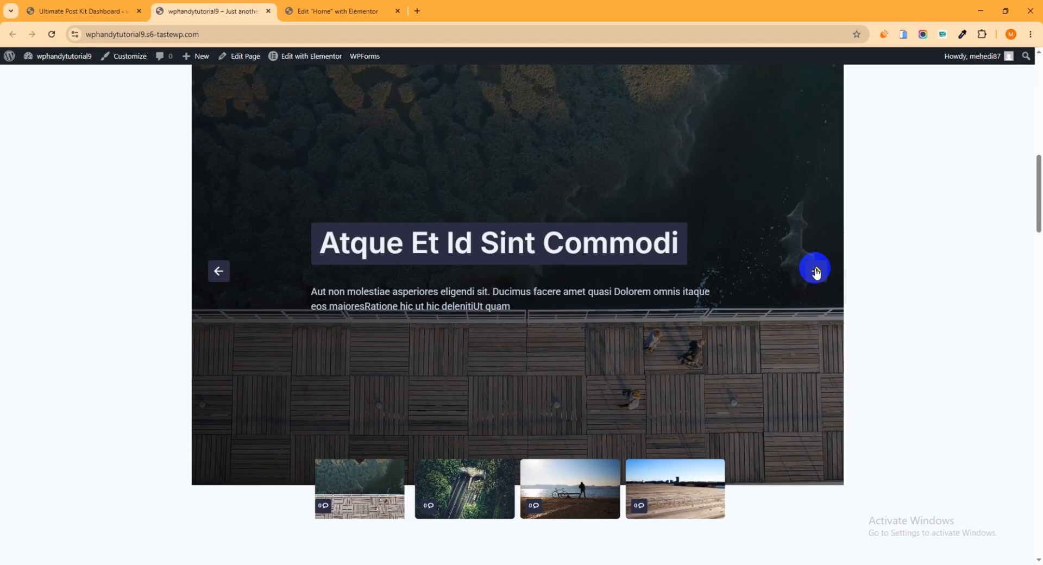
click(817, 271)
click(816, 271)
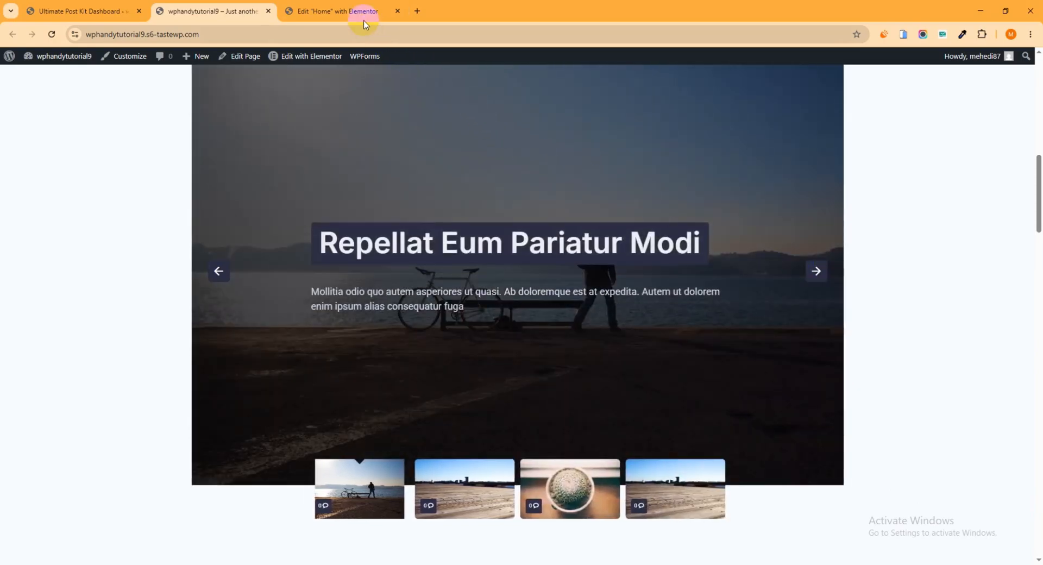
Back in the Elementor editor, add Ultimate Post Kit's Crystal Slider widget directly below the Camux Slider
click(364, 21)
scroll(653, 269, down, 2)
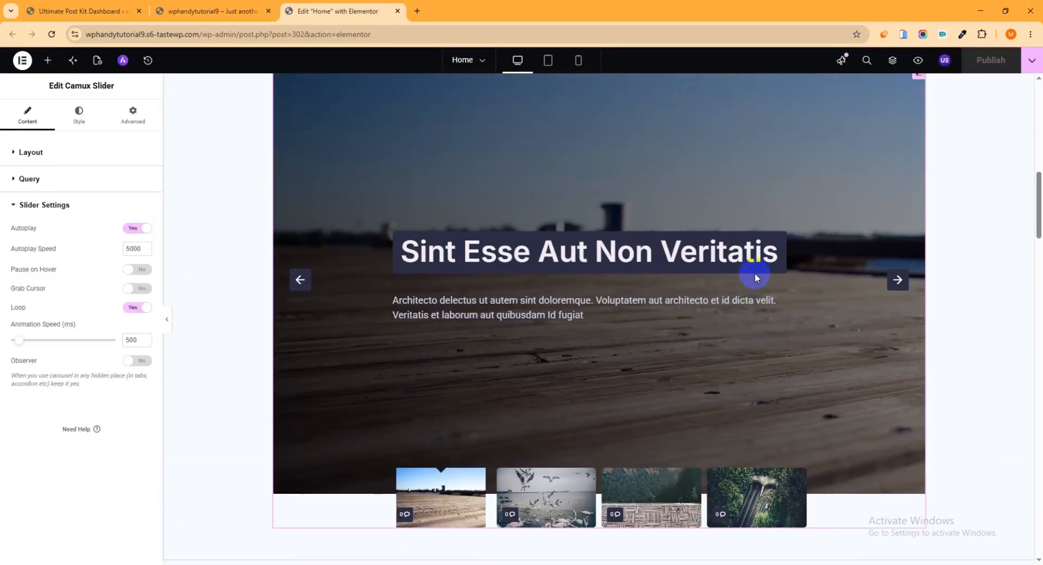
scroll(810, 242, up, 2)
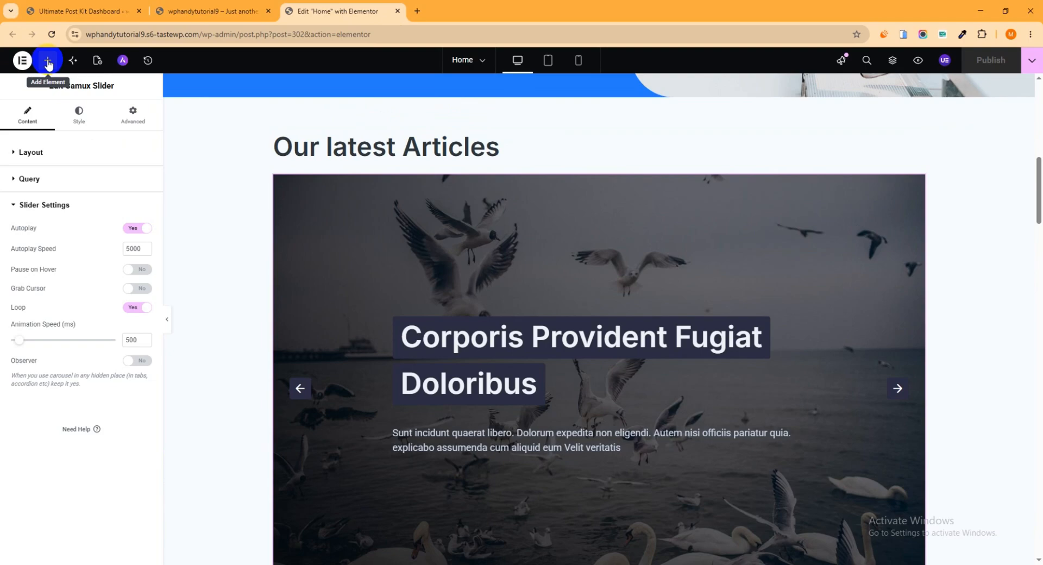
click(47, 63)
scroll(77, 249, down, 8)
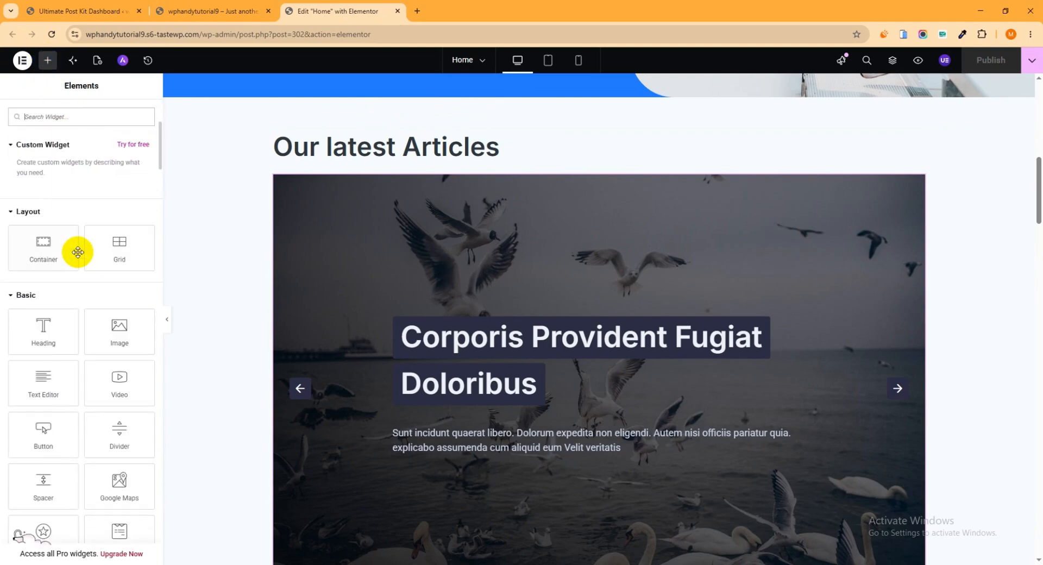
scroll(117, 255, down, 15)
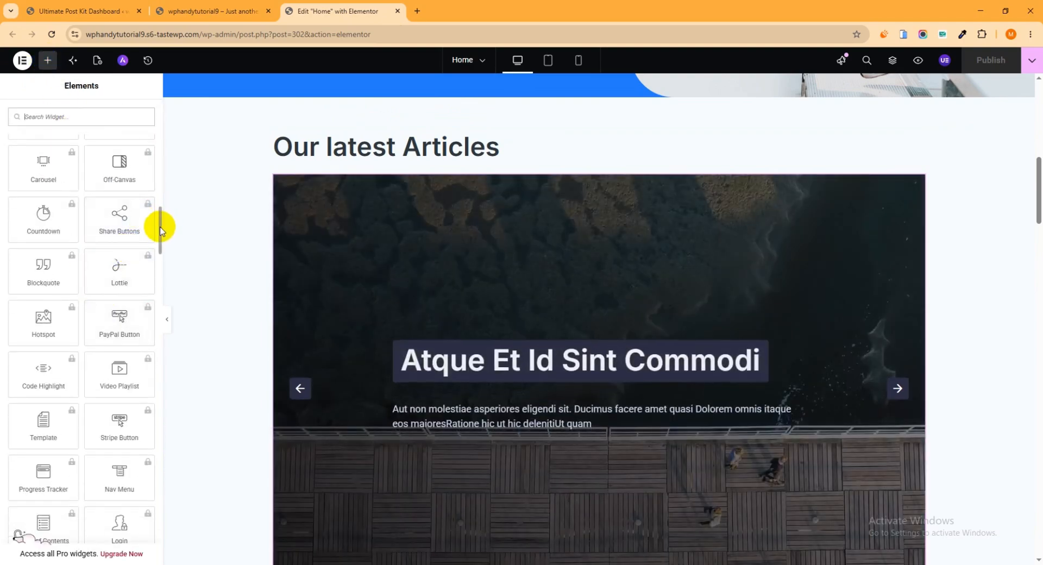
drag(152, 333, 154, 524)
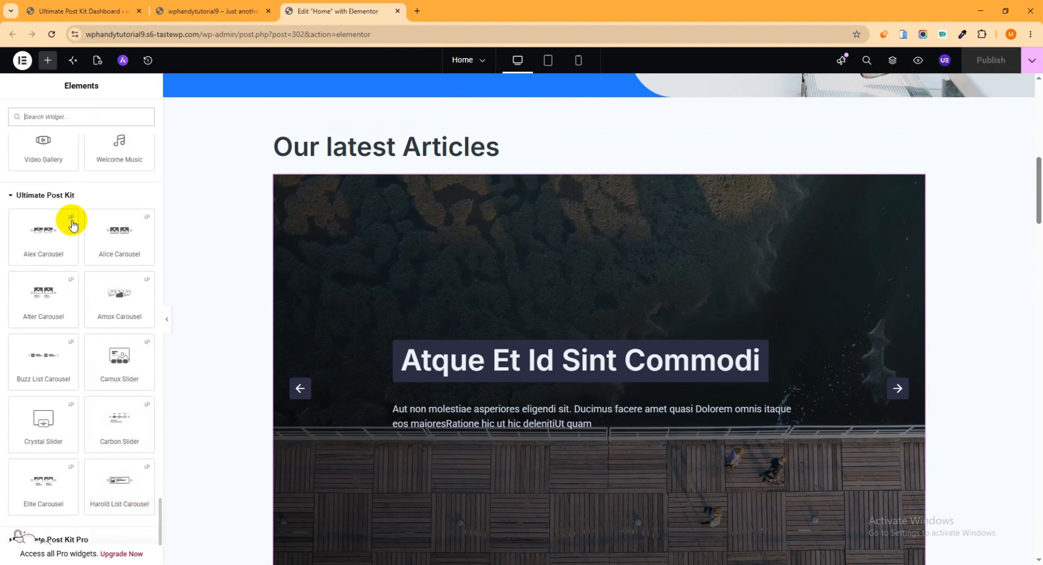
scroll(449, 268, down, 3)
scroll(118, 295, down, 3)
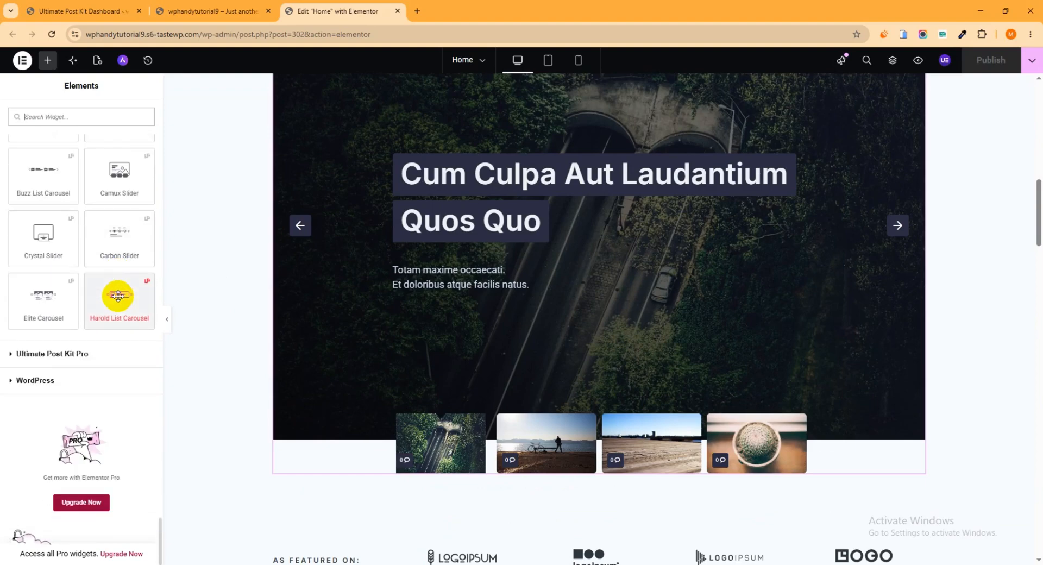
scroll(111, 304, up, 1)
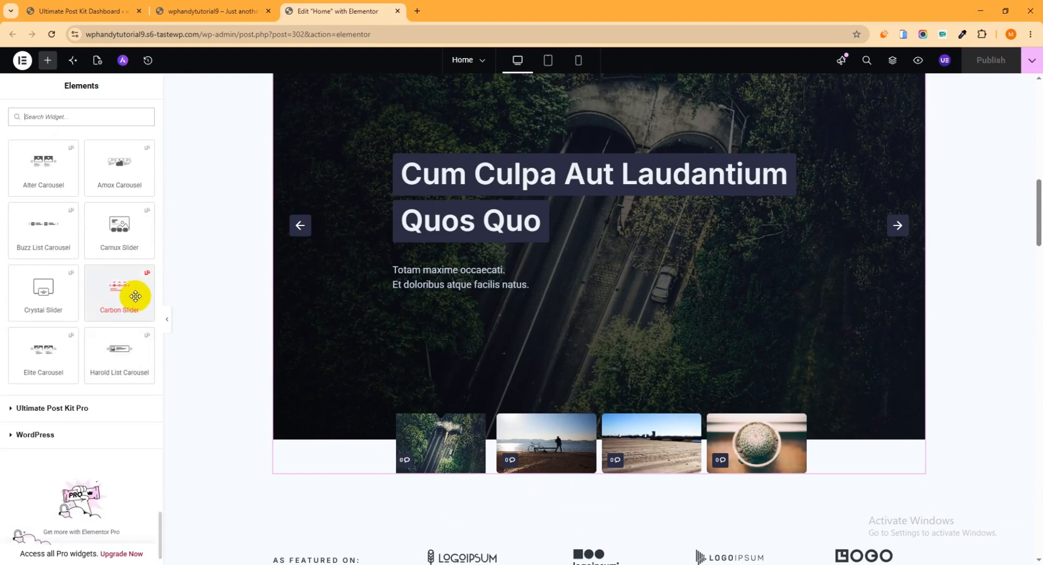
drag(54, 303, 691, 468)
scroll(709, 369, down, 4)
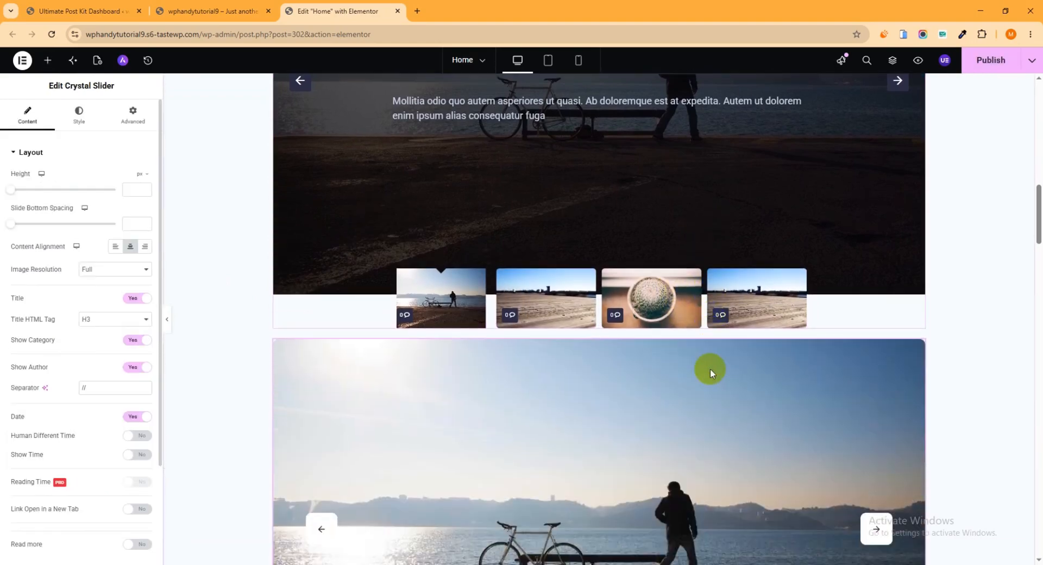
Hide the author on the Crystal Slider's slides and publish the Home page
scroll(905, 348, down, 4)
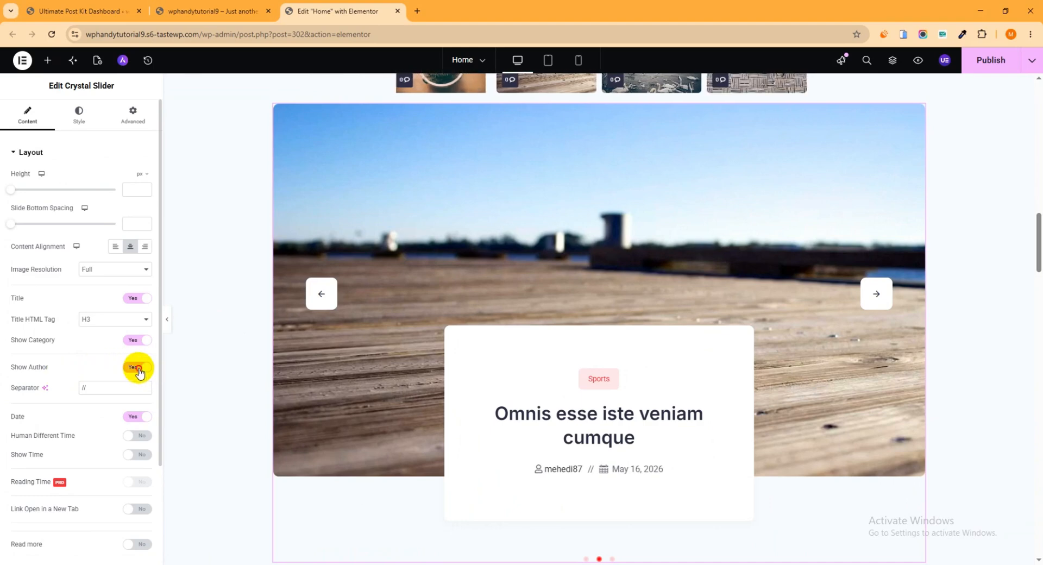
click(138, 368)
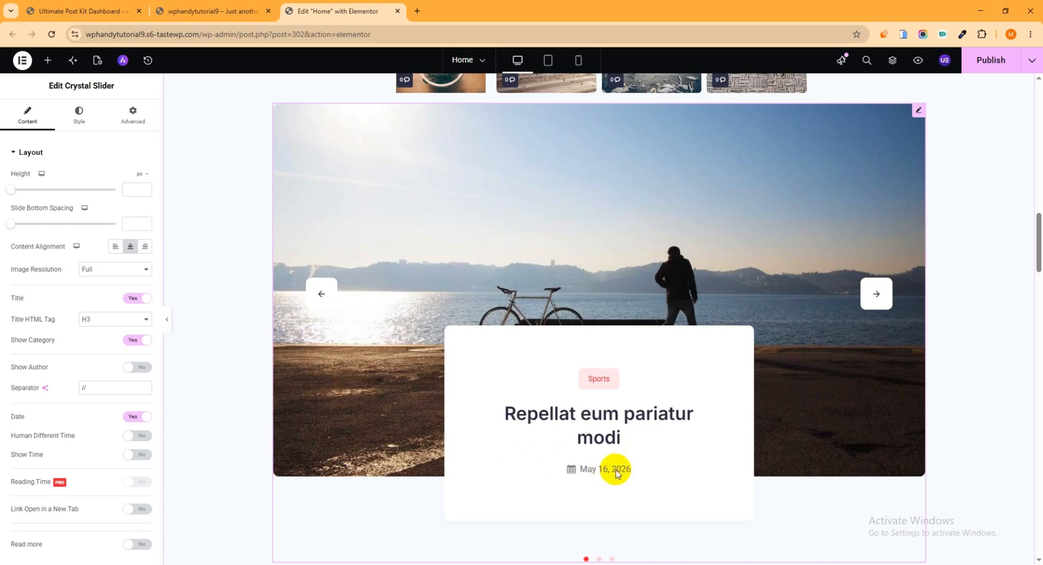
scroll(617, 469, down, 3)
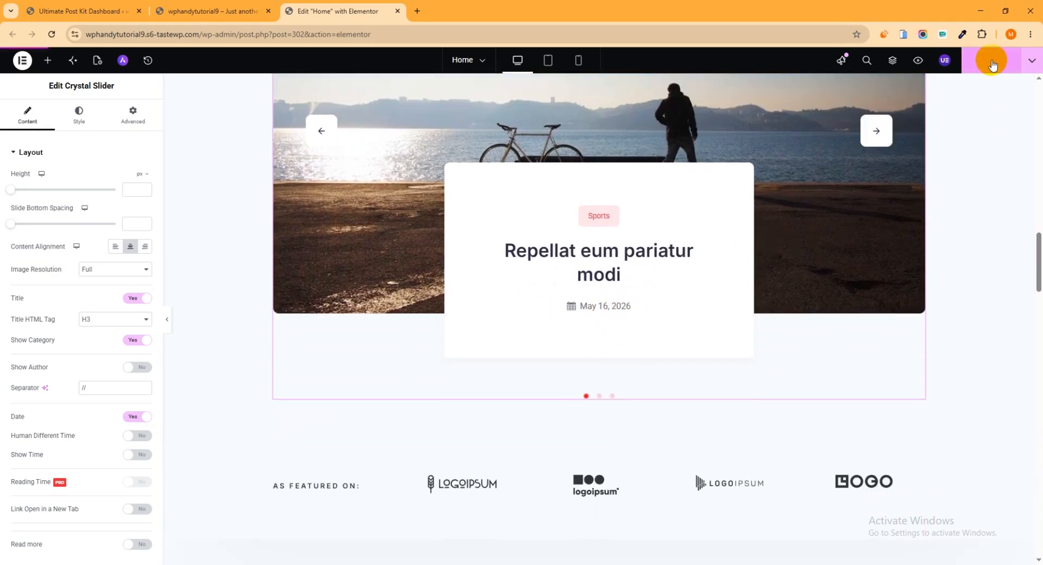
click(993, 60)
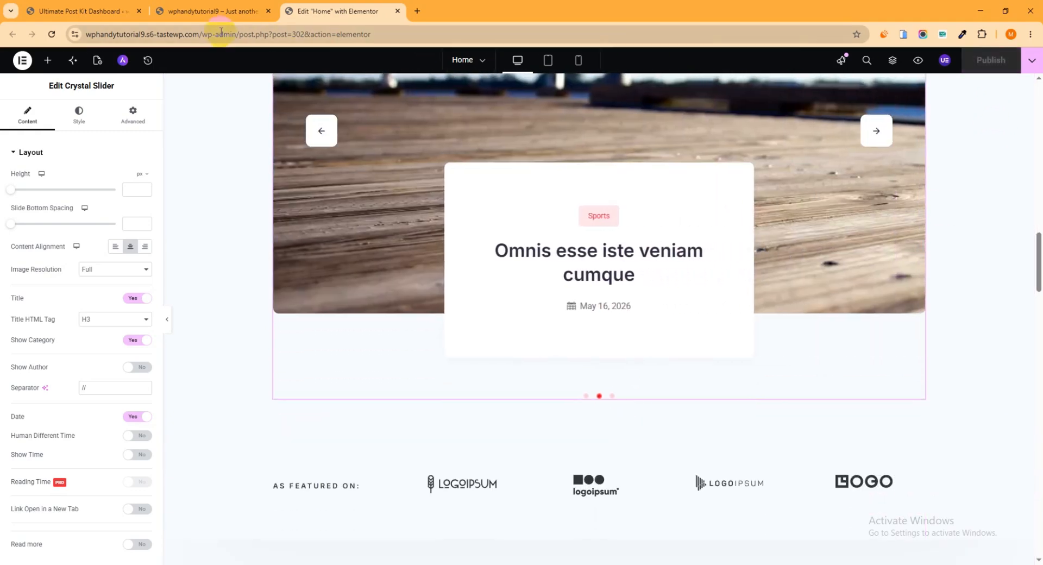
Reload the live home page and view the Crystal Slider's second and third slides using its pagination dots
click(215, 10)
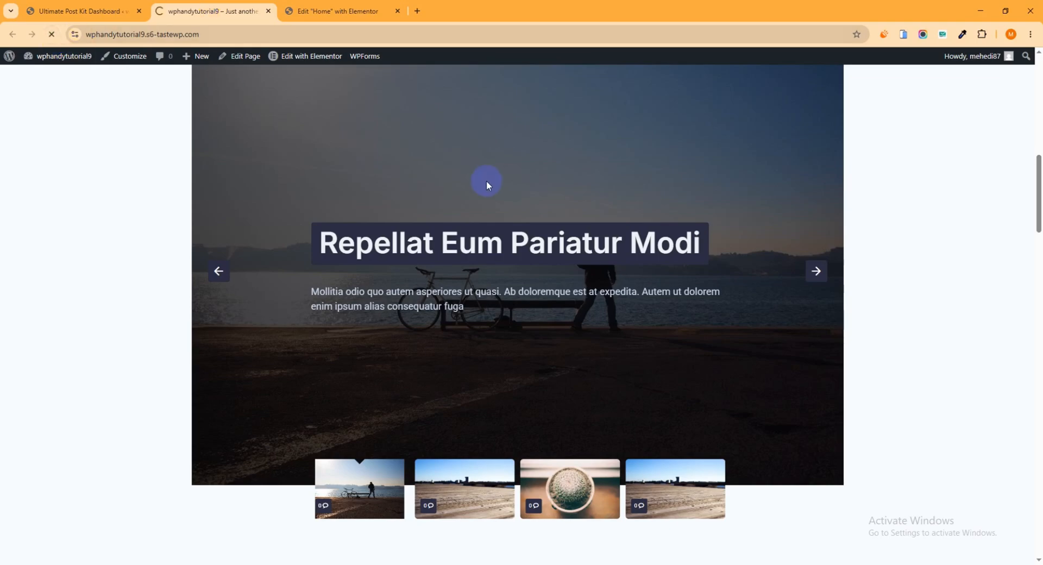
scroll(482, 184, down, 7)
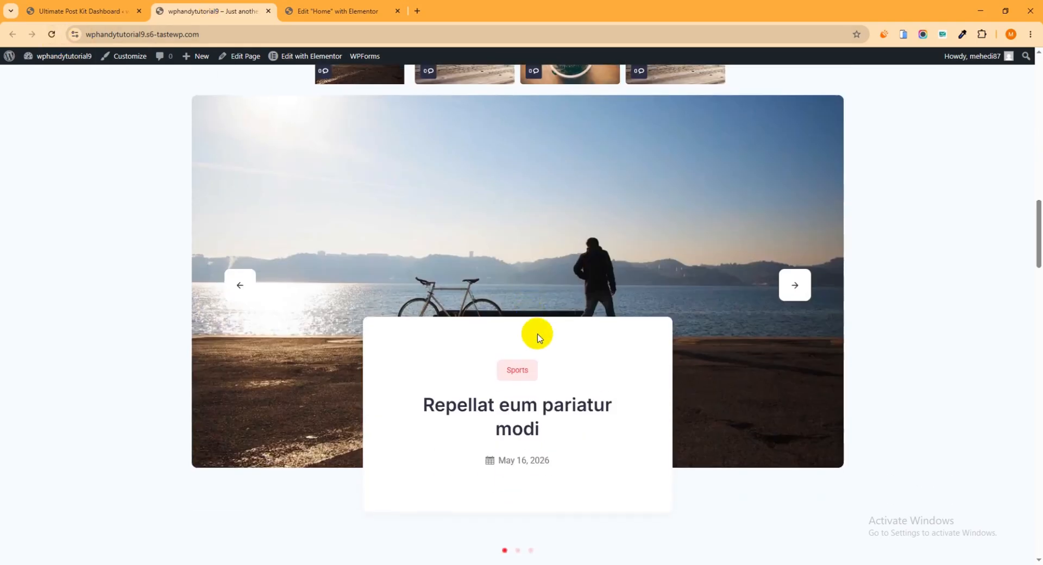
click(518, 551)
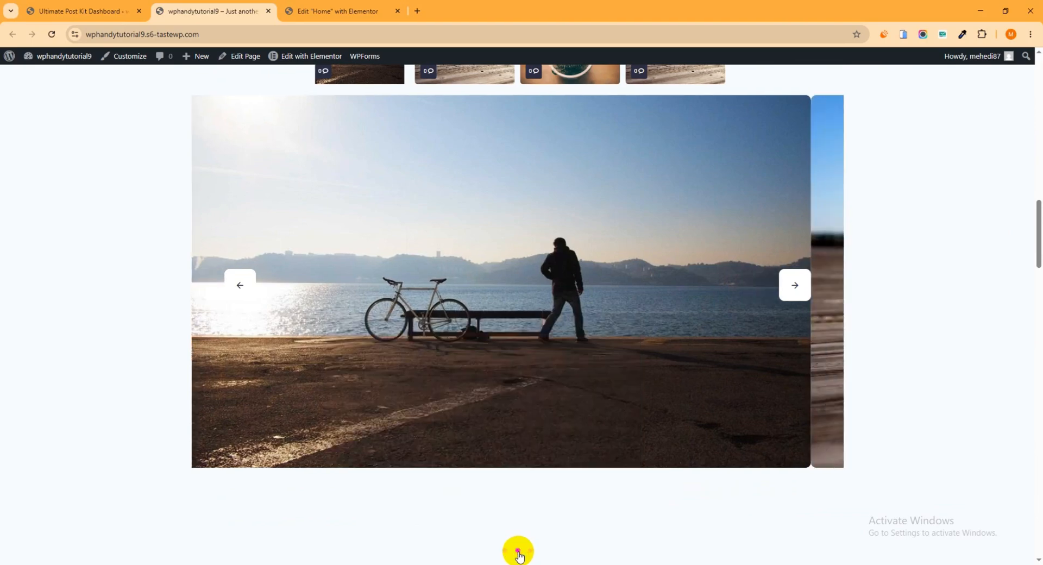
click(531, 550)
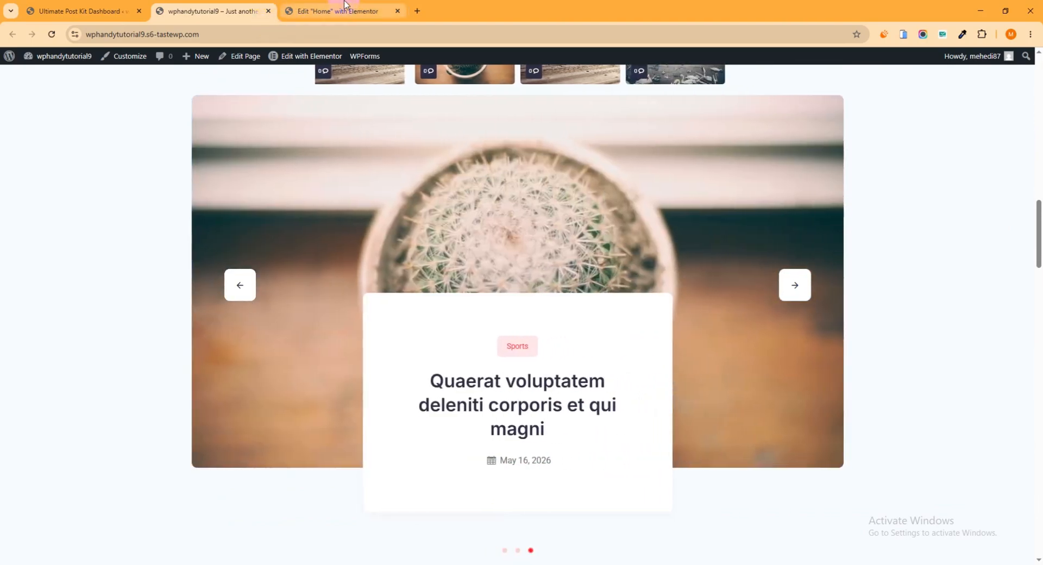
Return to the Home page in the Elementor editor and open the list of available widgets
click(344, 10)
click(47, 61)
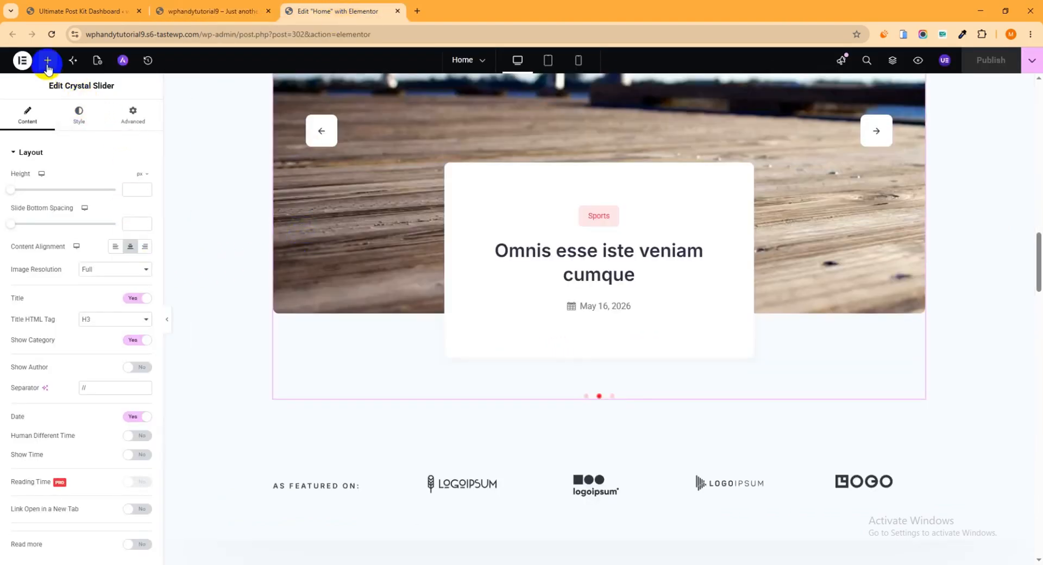